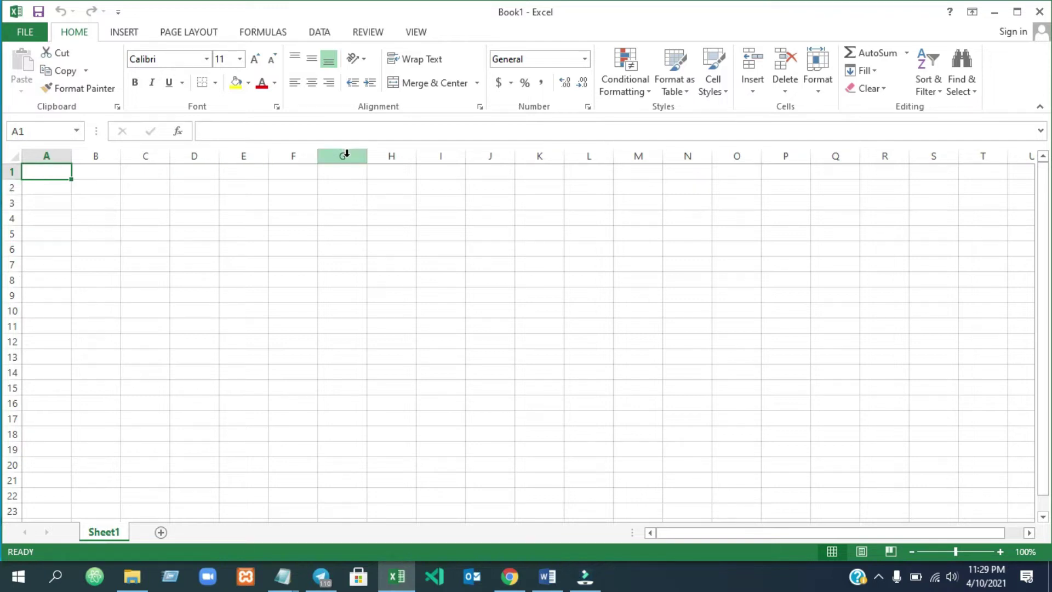
Select columns A through D one at a time, followed by row 1 and the block of rows 1 to 6
left_click(41, 148)
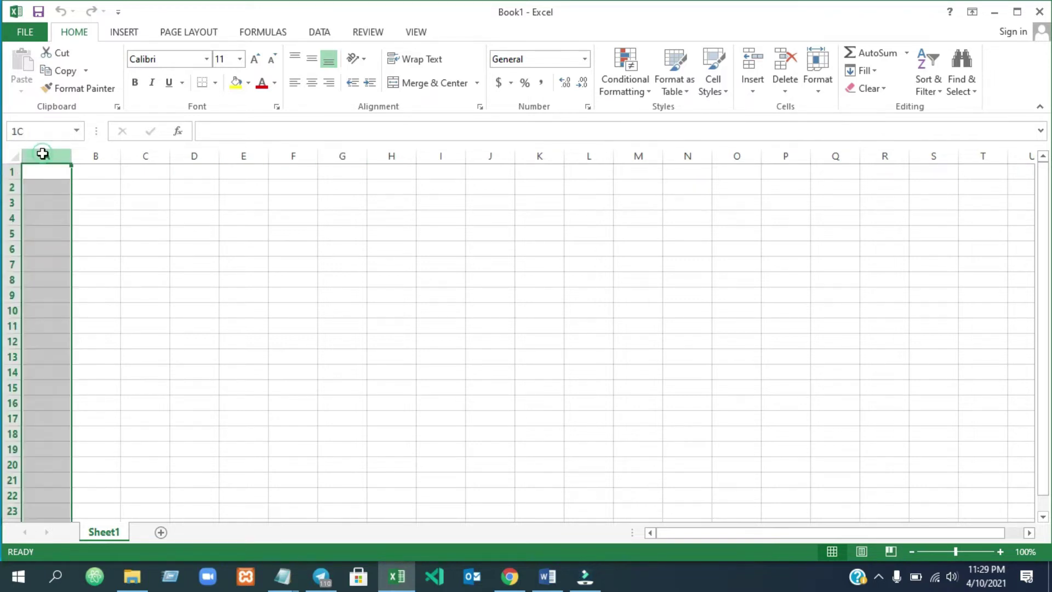
left_click(94, 155)
left_click(144, 155)
left_click(193, 155)
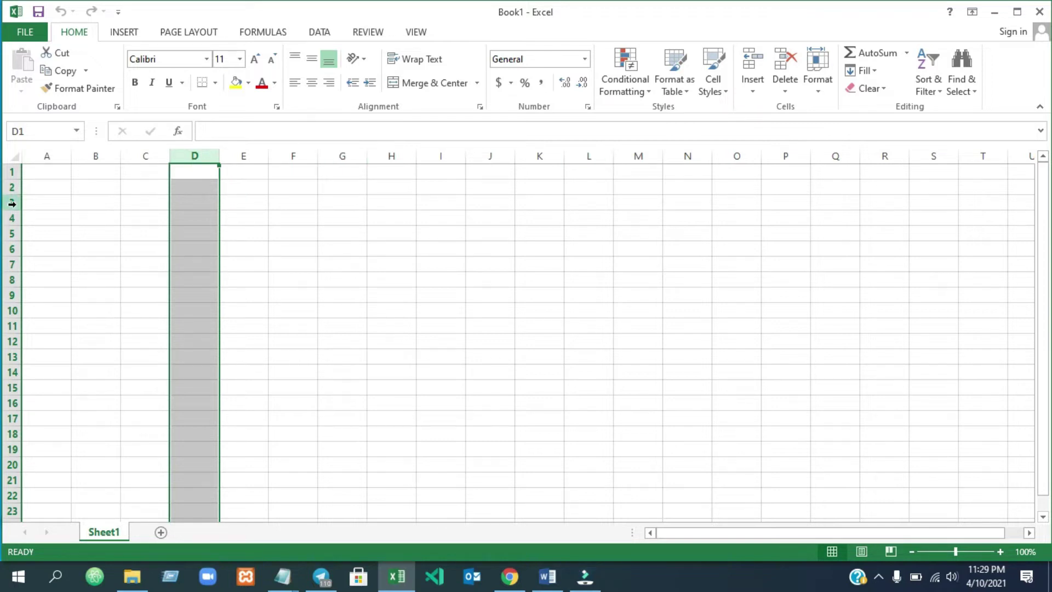
left_click(12, 171)
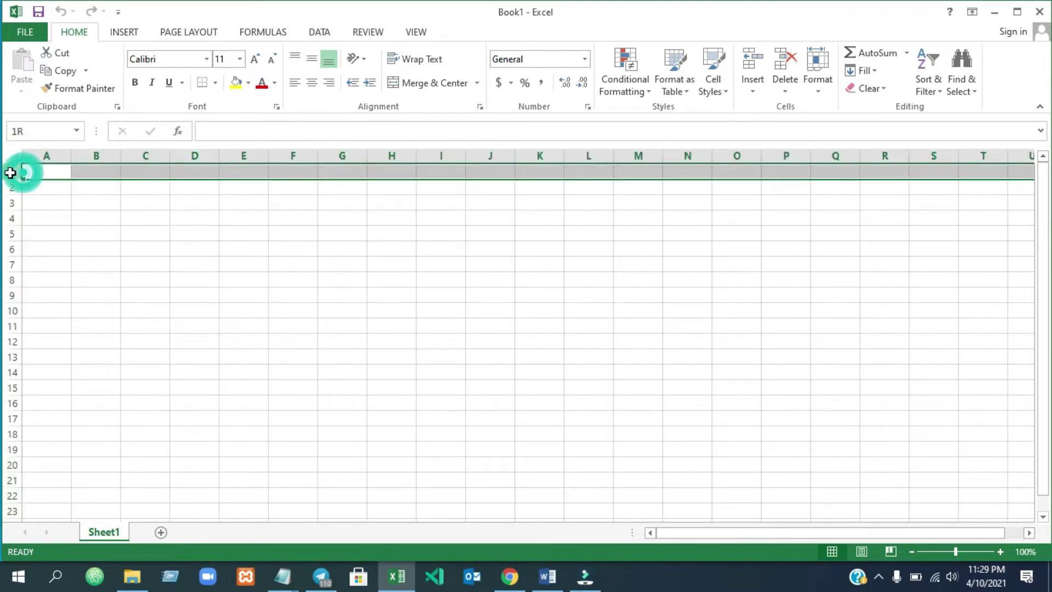
left_click_drag(10, 172, 8, 250)
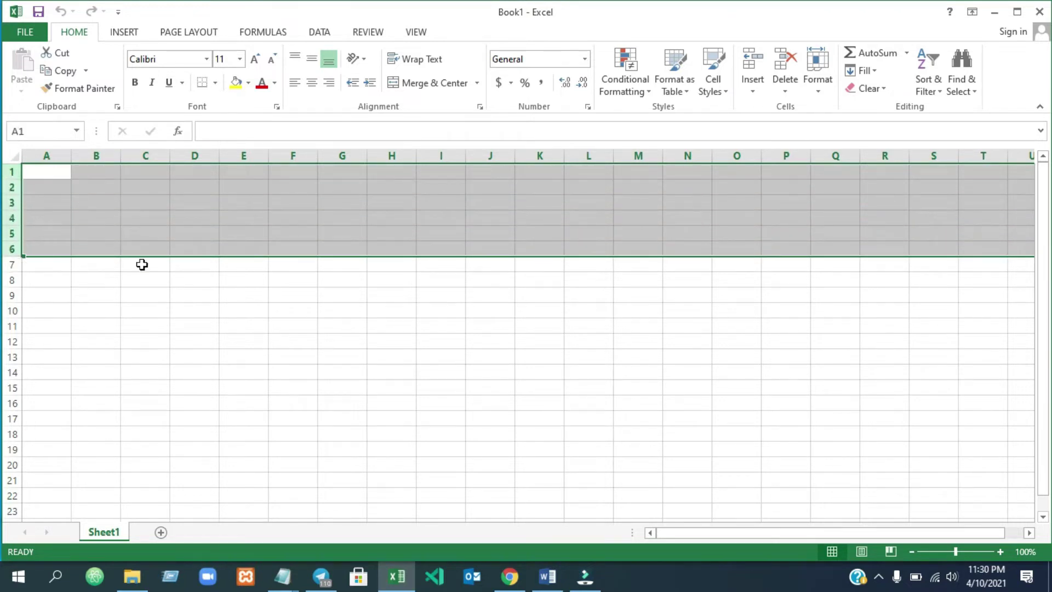
left_click(266, 279)
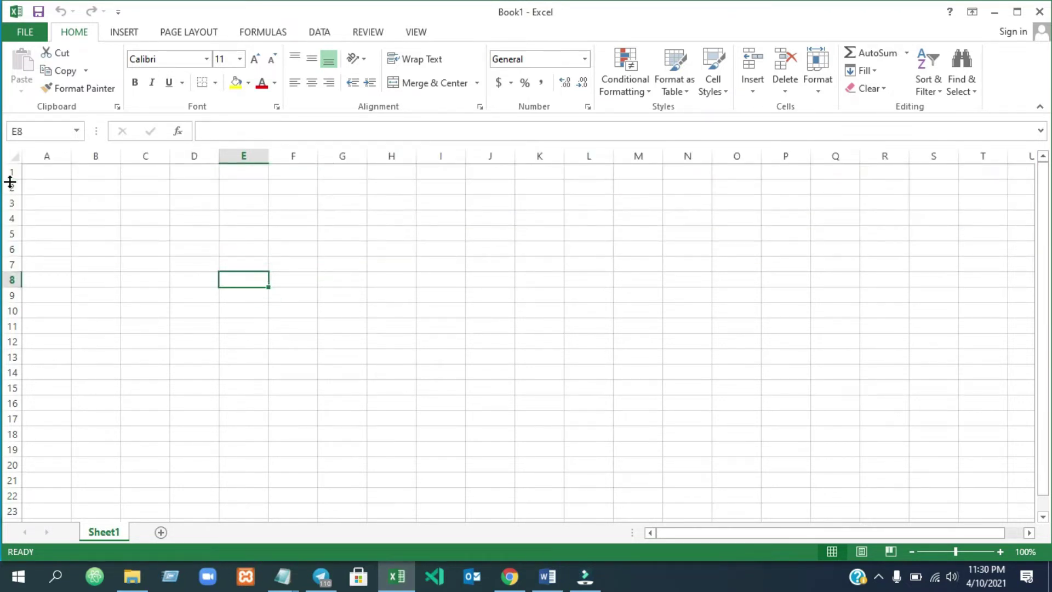
Select columns A and B together and rows 2 and 3 together, and pick single cells such as P8 and S8
left_click(55, 154)
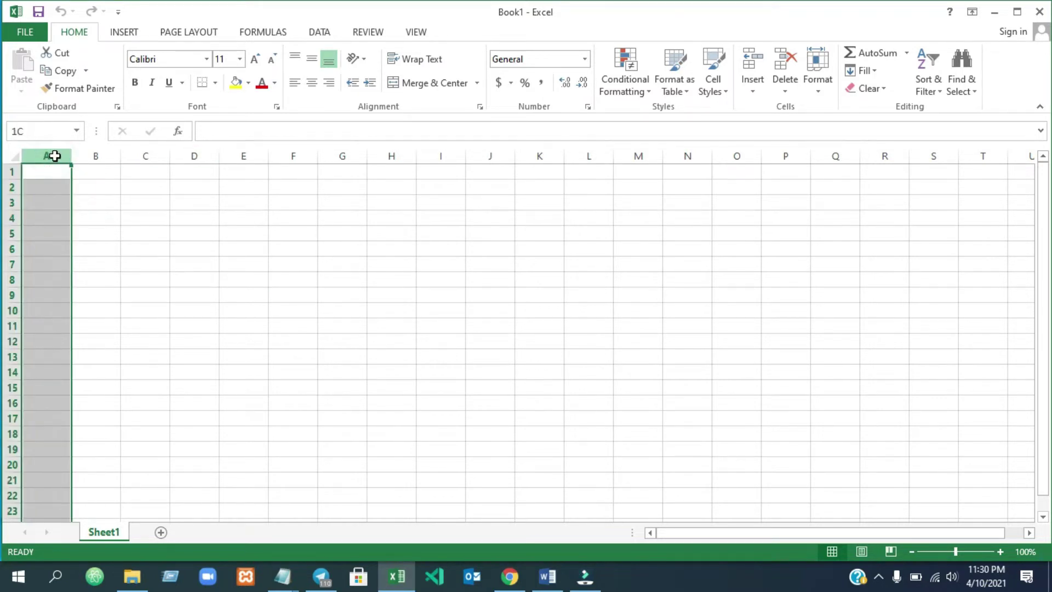
left_click_drag(55, 156, 97, 157)
left_click_drag(11, 187, 6, 206)
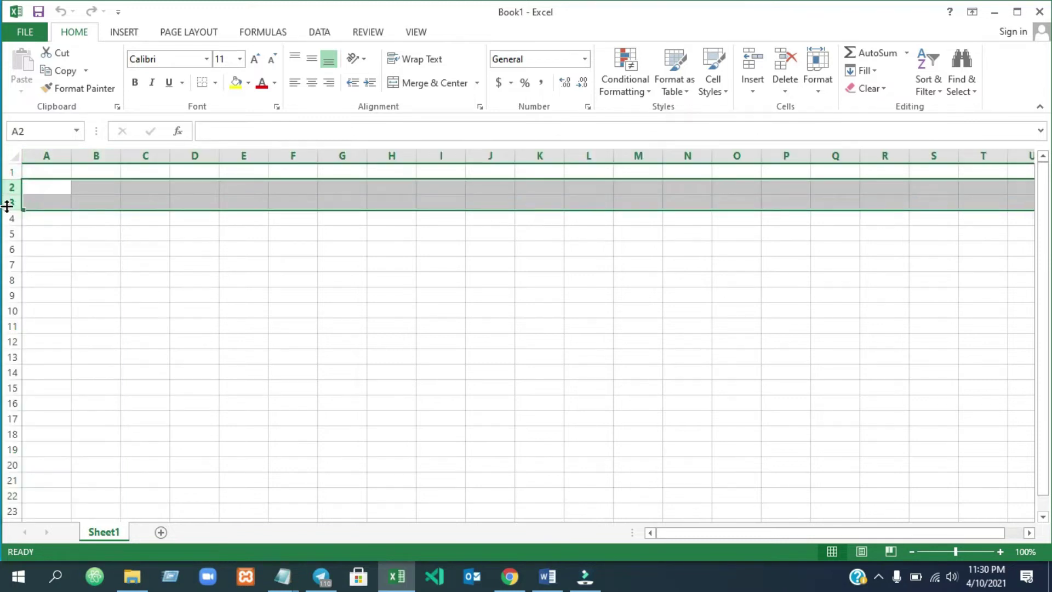
left_click(190, 228)
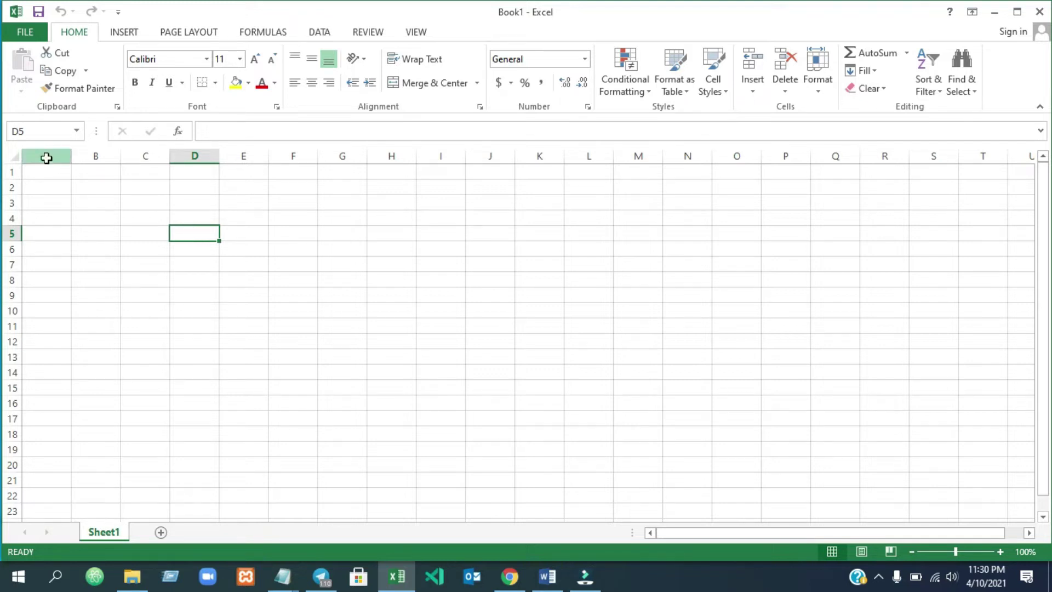
left_click_drag(44, 158, 86, 149)
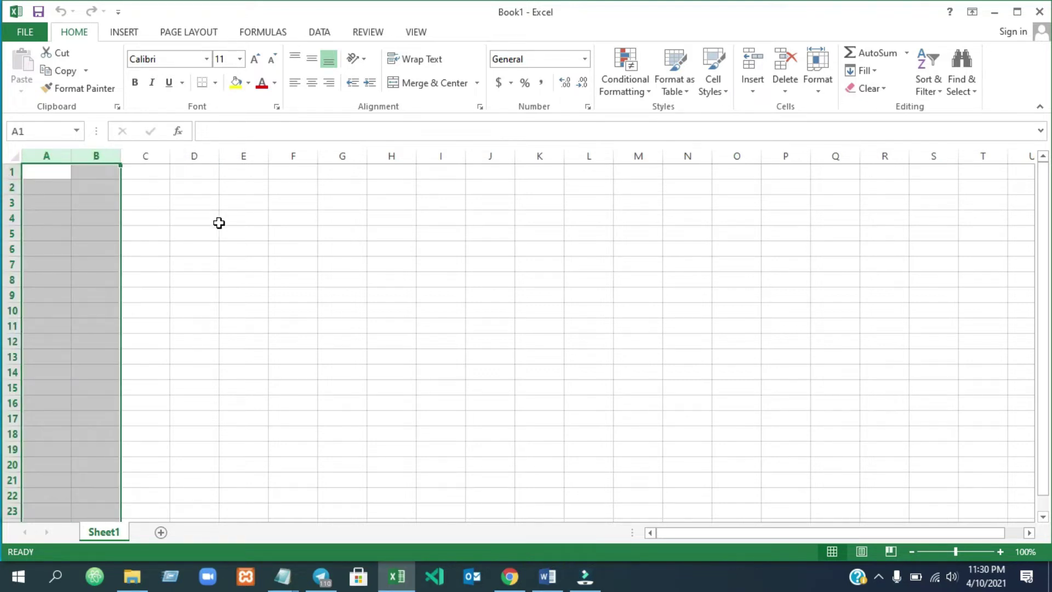
left_click(349, 246)
left_click(766, 278)
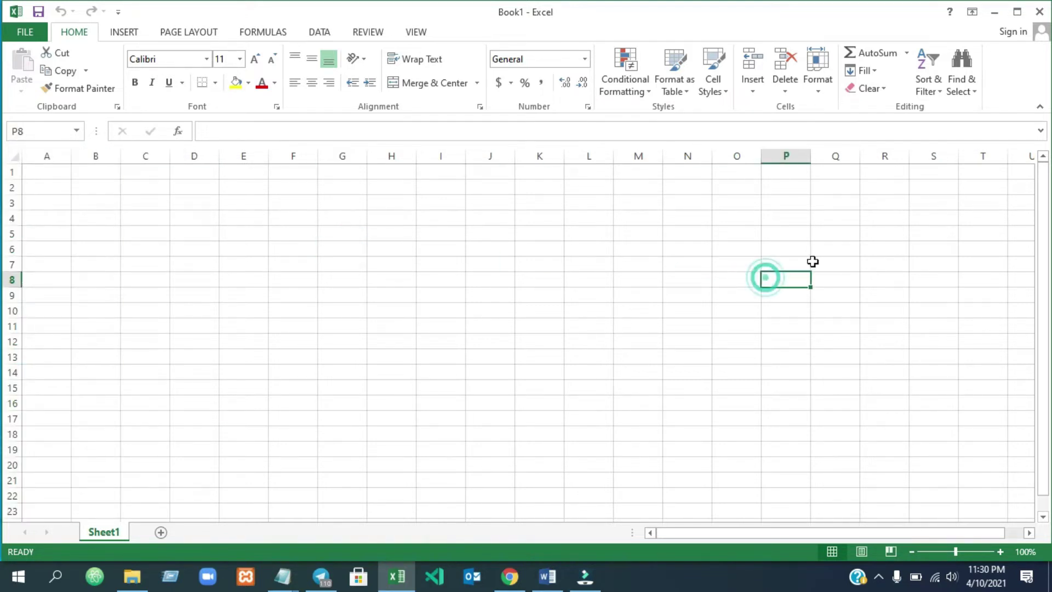
left_click(924, 286)
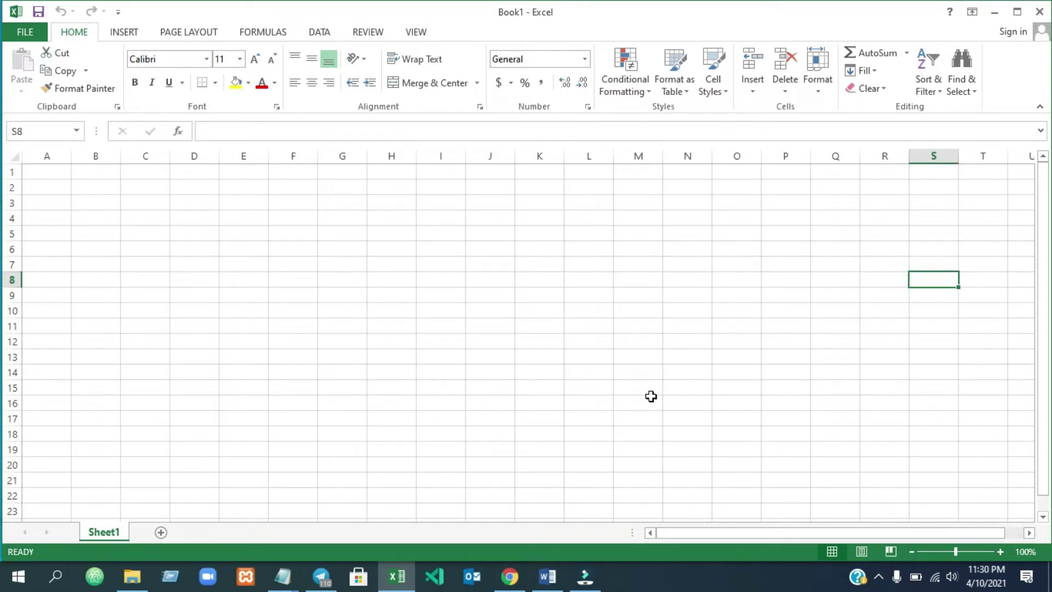
Enter a person's first name in cell A2 and reselect that cell
left_click(135, 258)
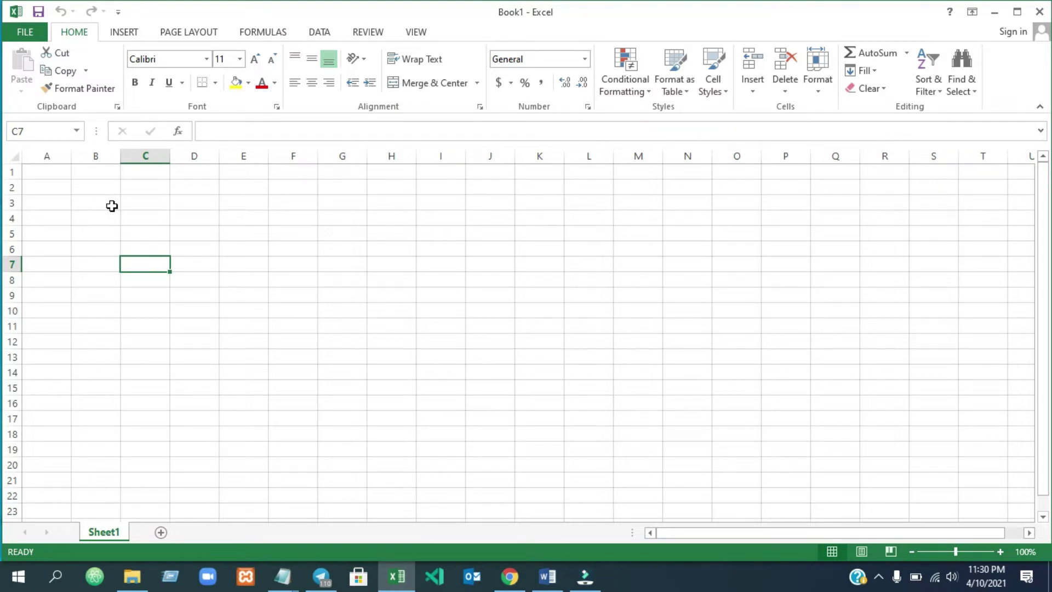
left_click(54, 188)
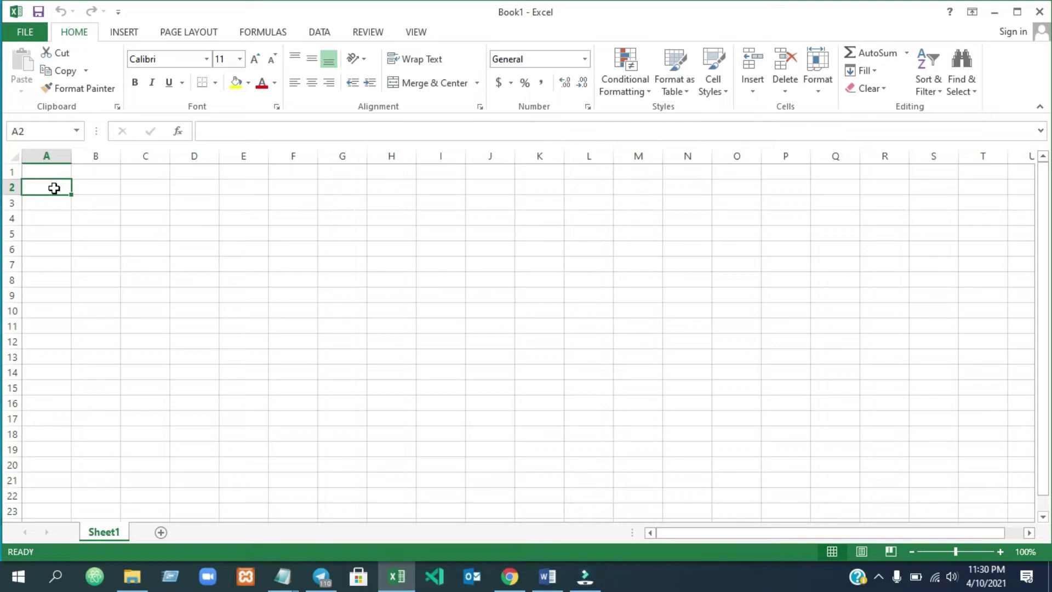
type("Ripan")
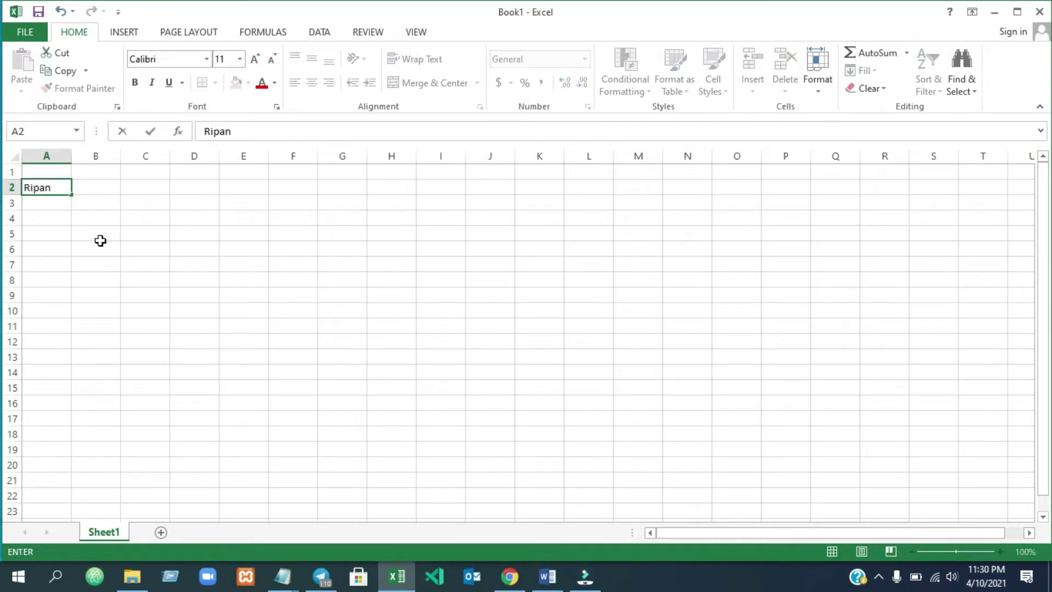
left_click(104, 249)
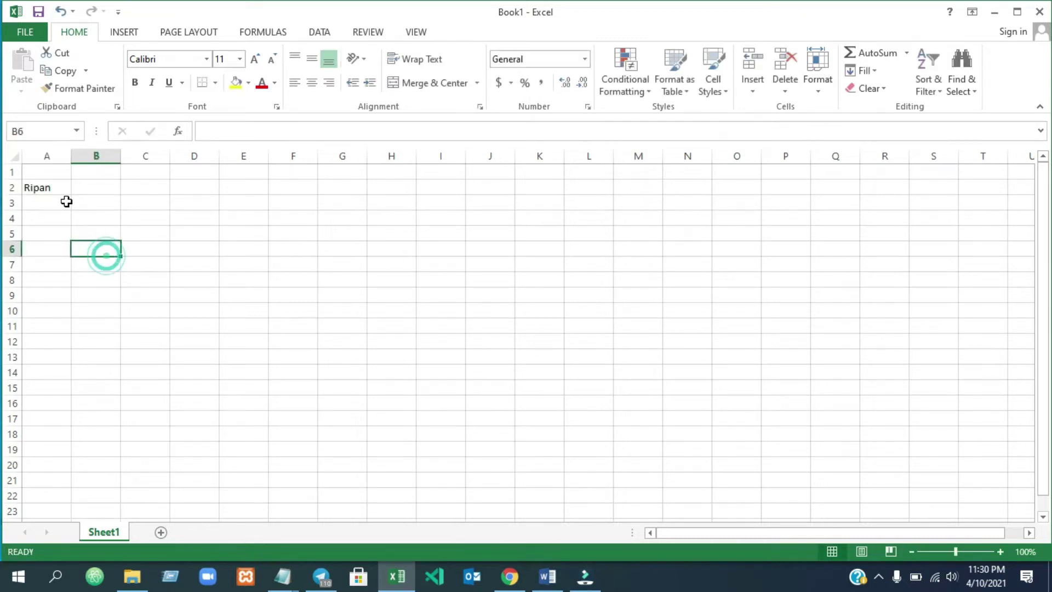
left_click(48, 188)
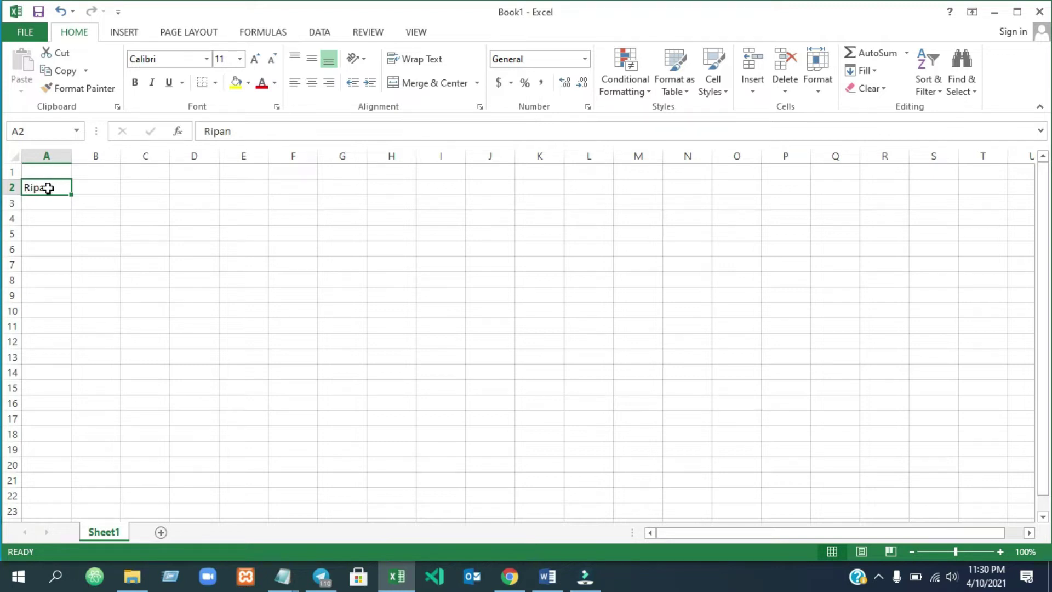
Move the active cell through G5 and B5 to D5, and highlight column D and row 4 separately
left_click(203, 202)
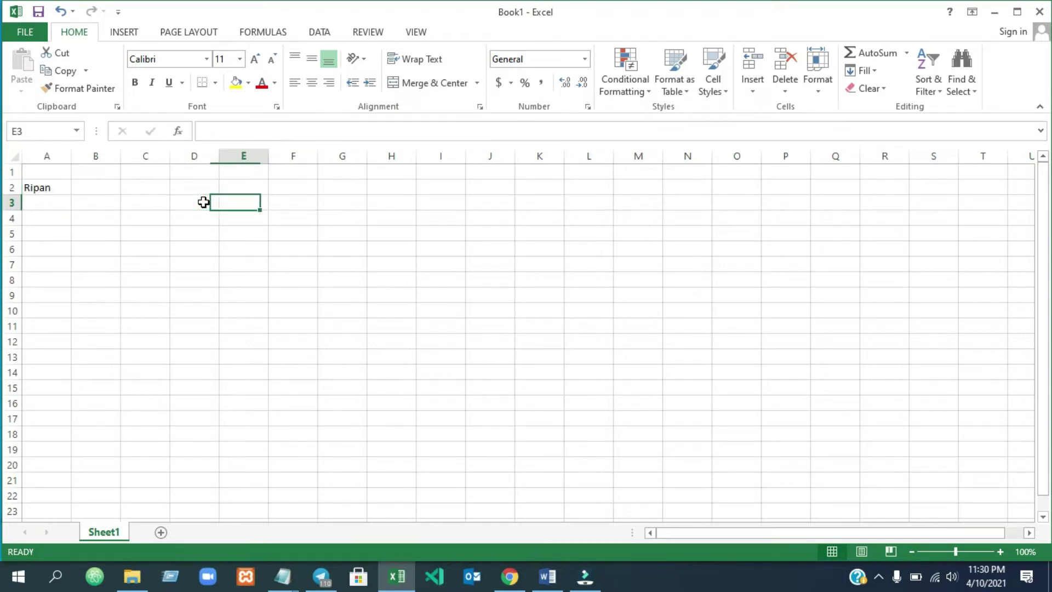
key("Right")
key("Right")
key("Down")
key("Down")
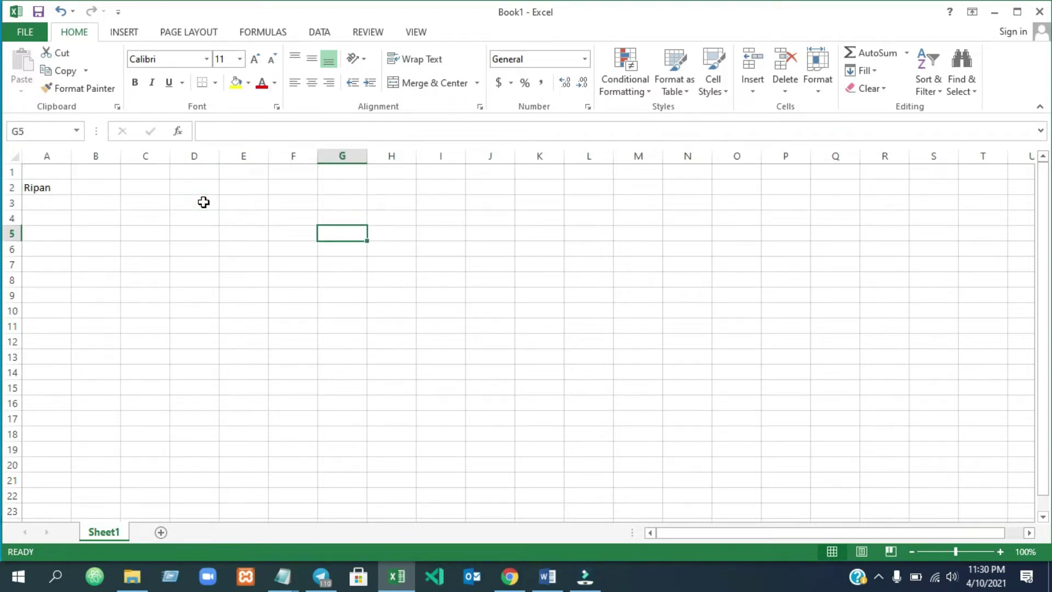
key("Left")
key("Left")
key("Left")
key("Left")
key("Left")
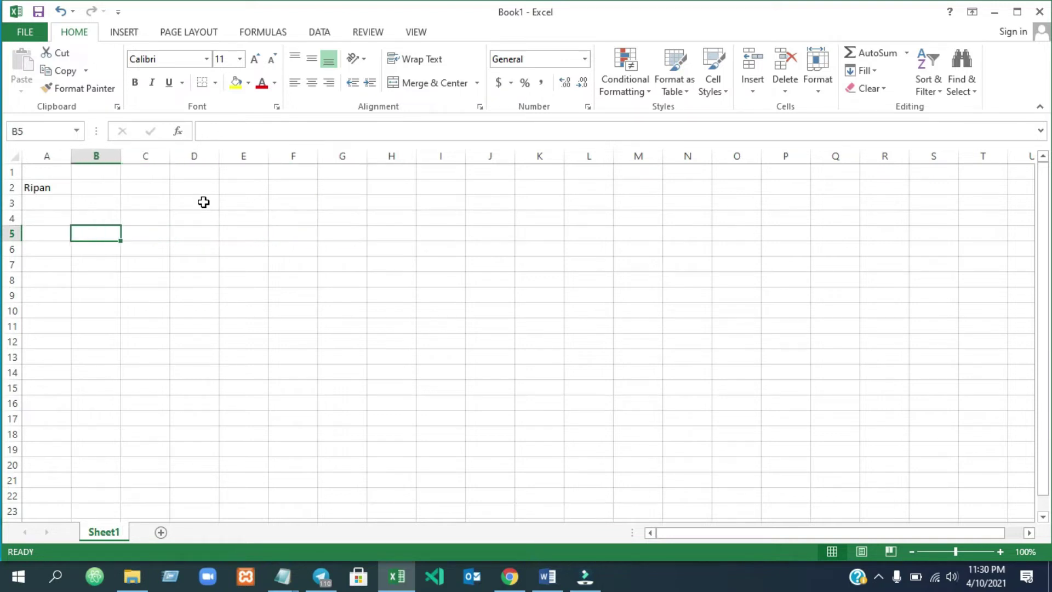
key("Right")
key("Right")
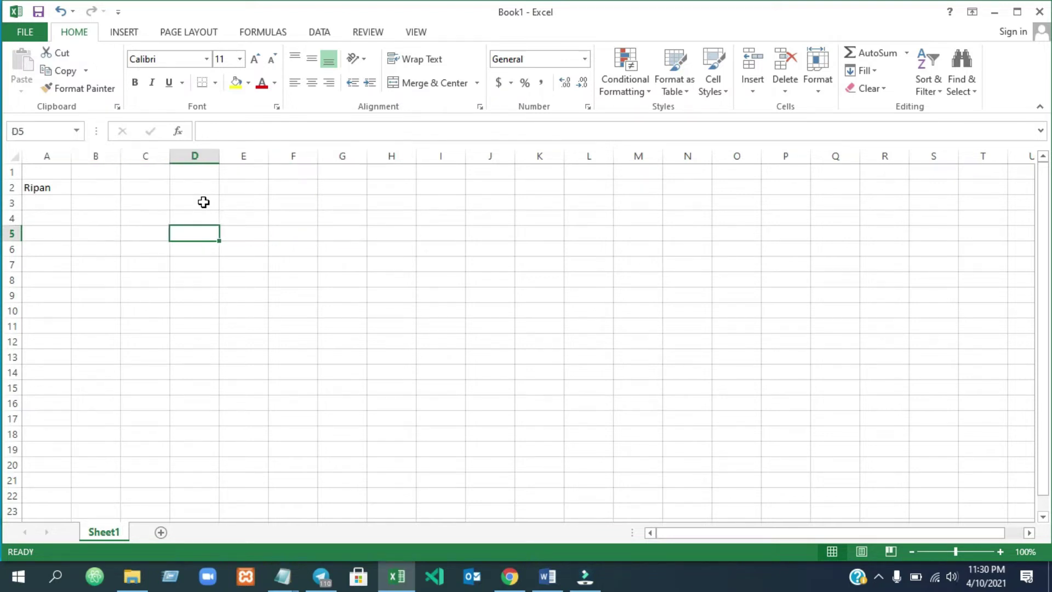
left_click(194, 156)
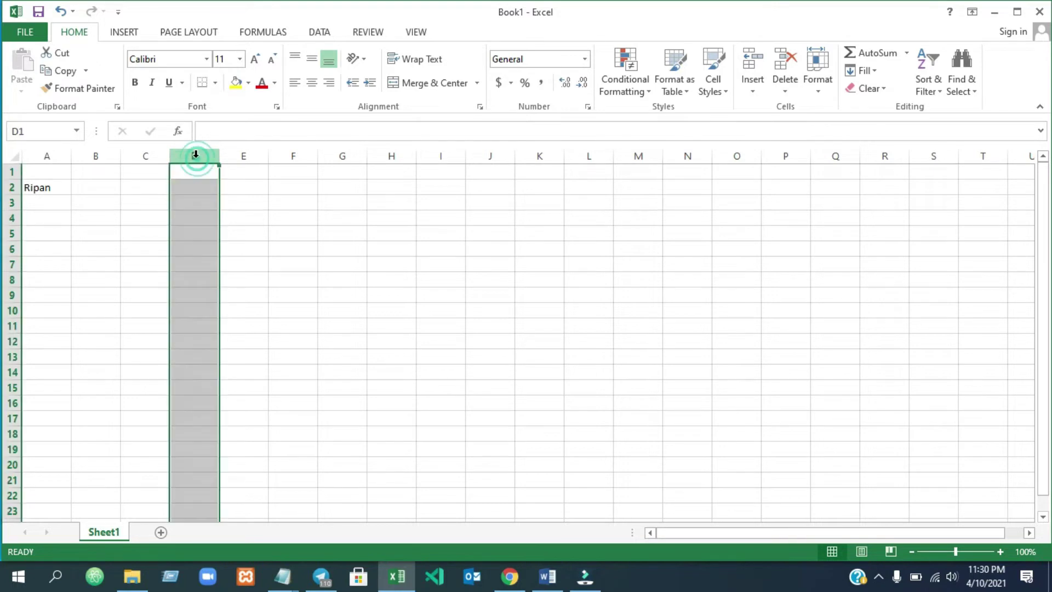
left_click(12, 217)
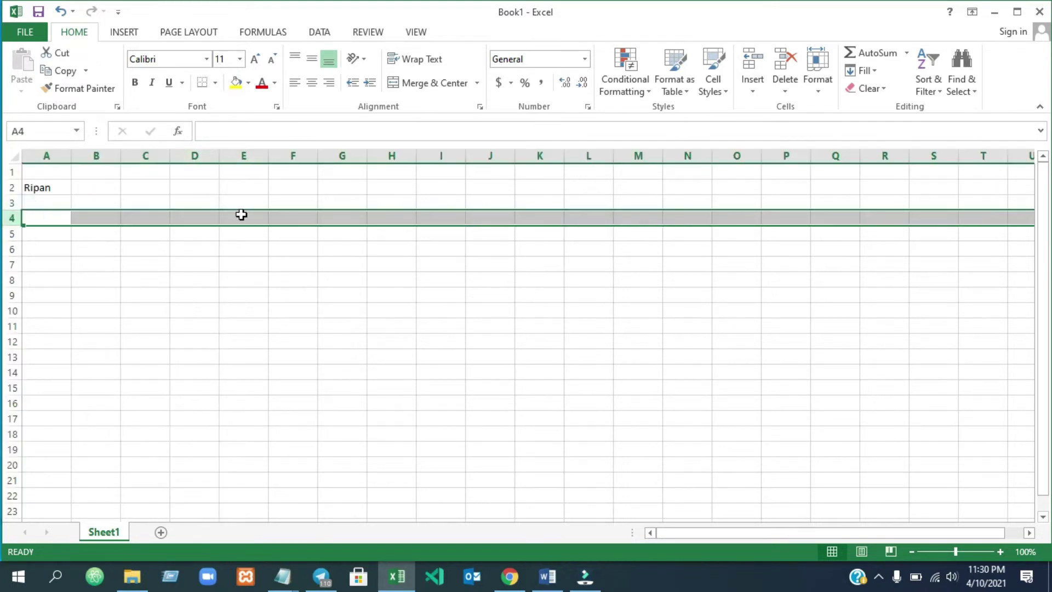
Enter the same first name with the suffix 2 in cell D4 and reselect that cell
left_click(52, 187)
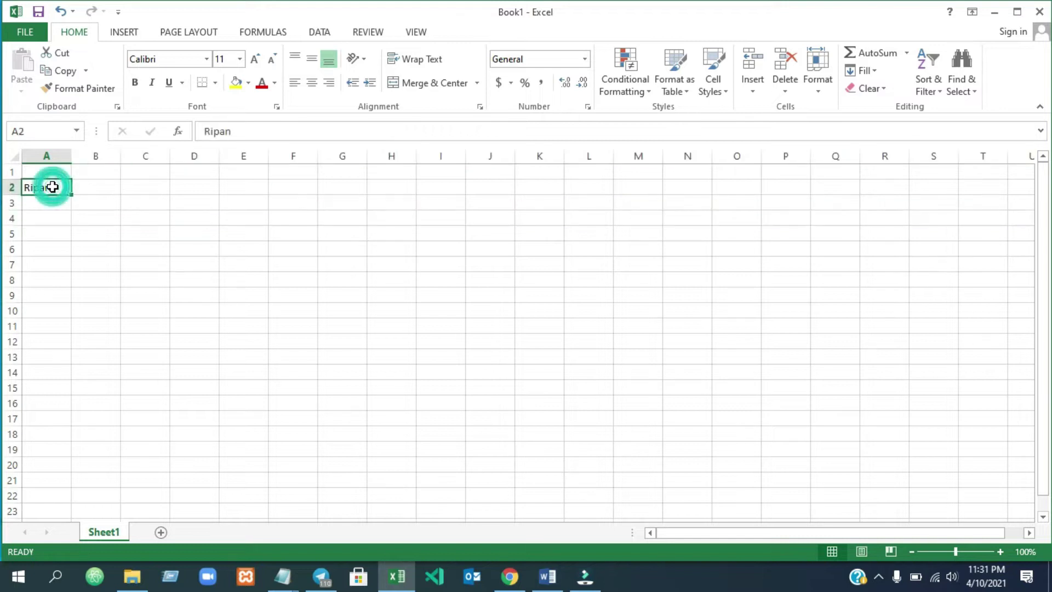
left_click(177, 219)
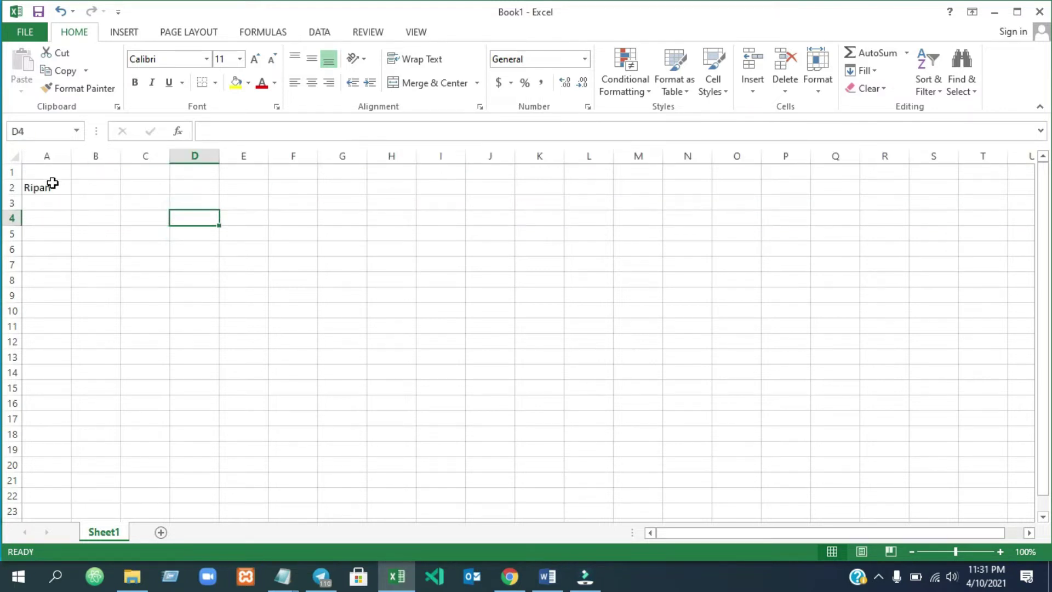
type("Ripan2")
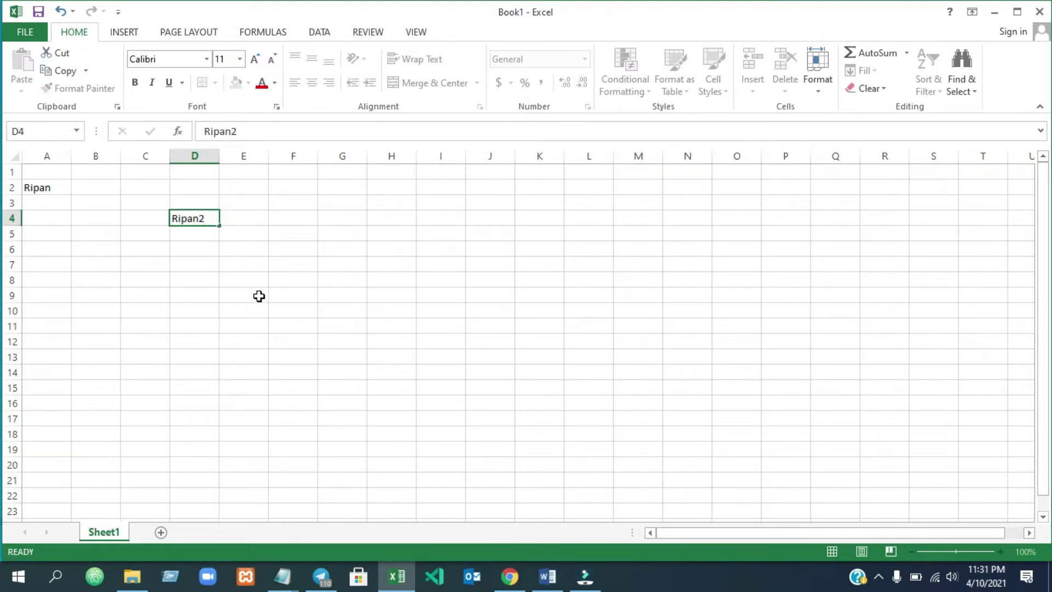
left_click(258, 296)
left_click(200, 217)
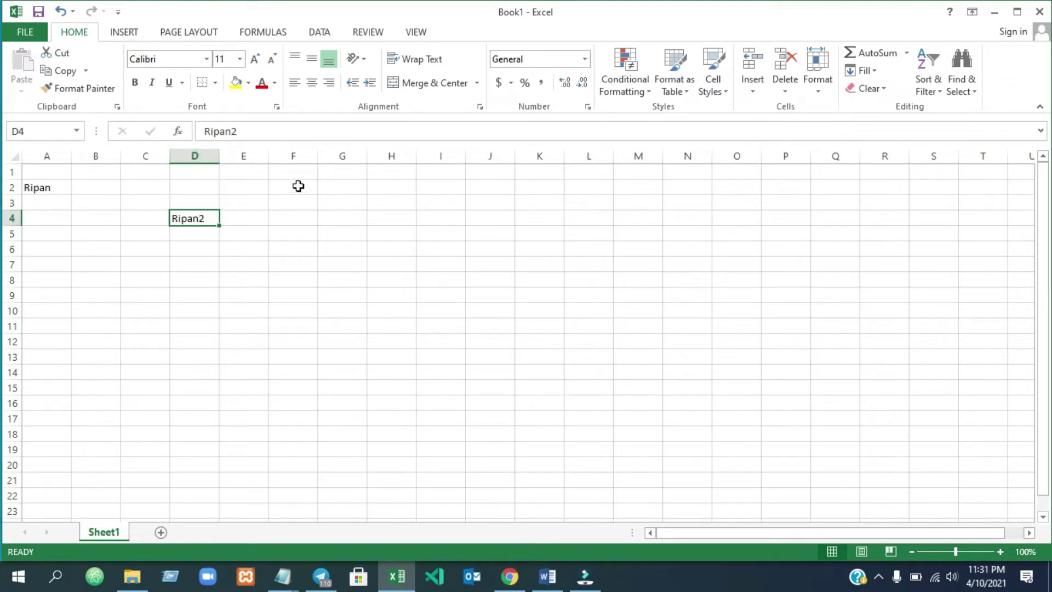
left_click(283, 217)
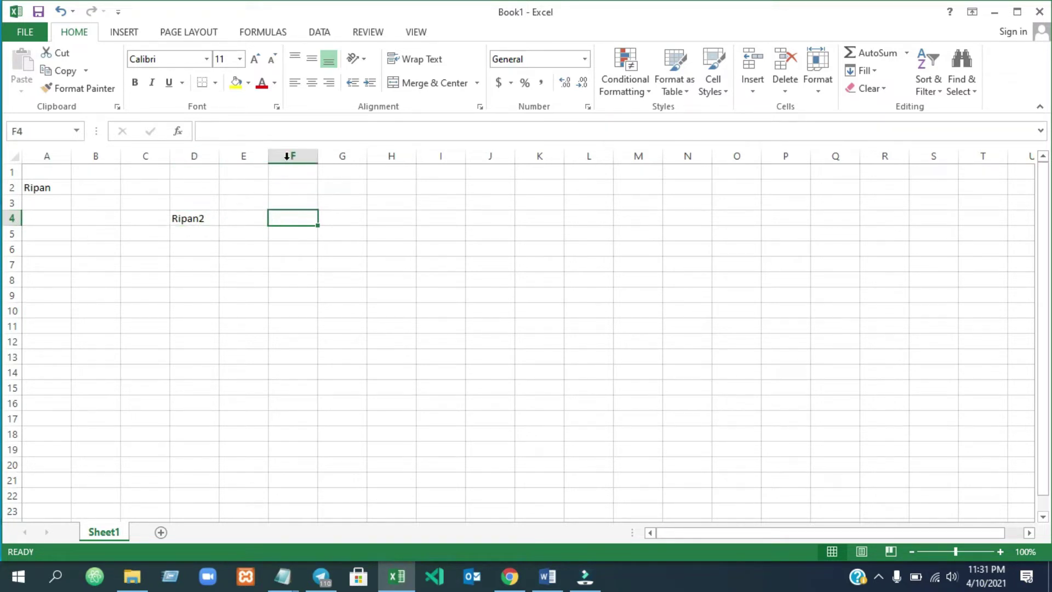
left_click(390, 219)
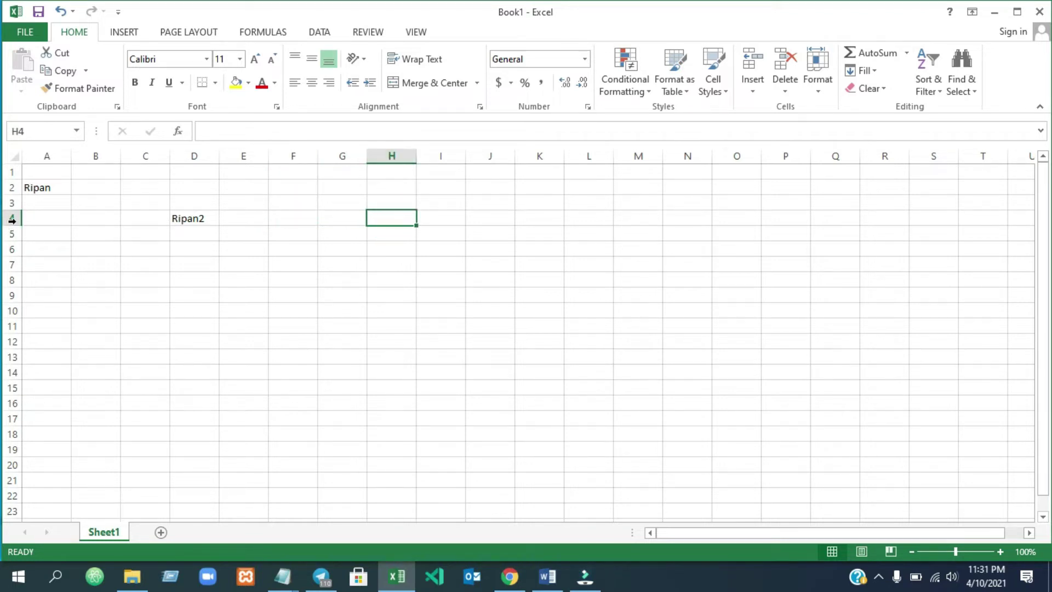
left_click(300, 330)
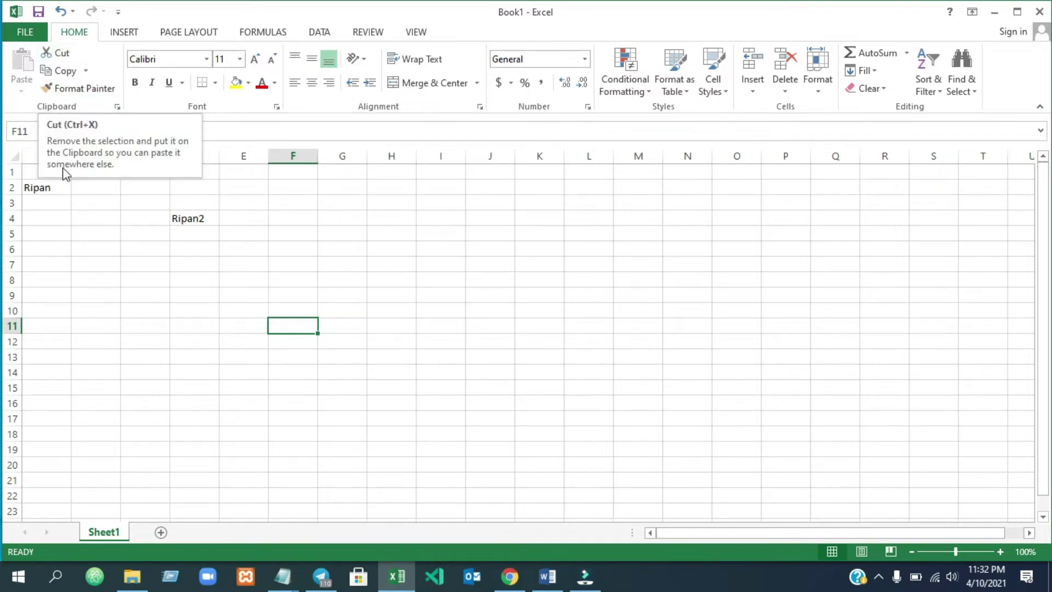
Move the name from cell A2 to cell D2 with Cut and Paste, and check both cells
left_click(43, 190)
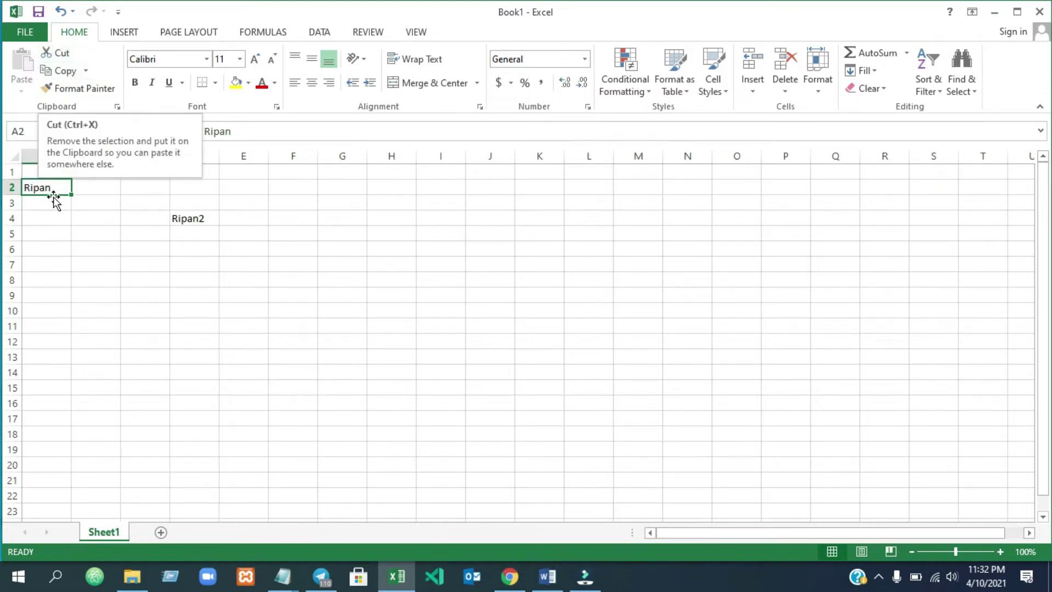
left_click(64, 55)
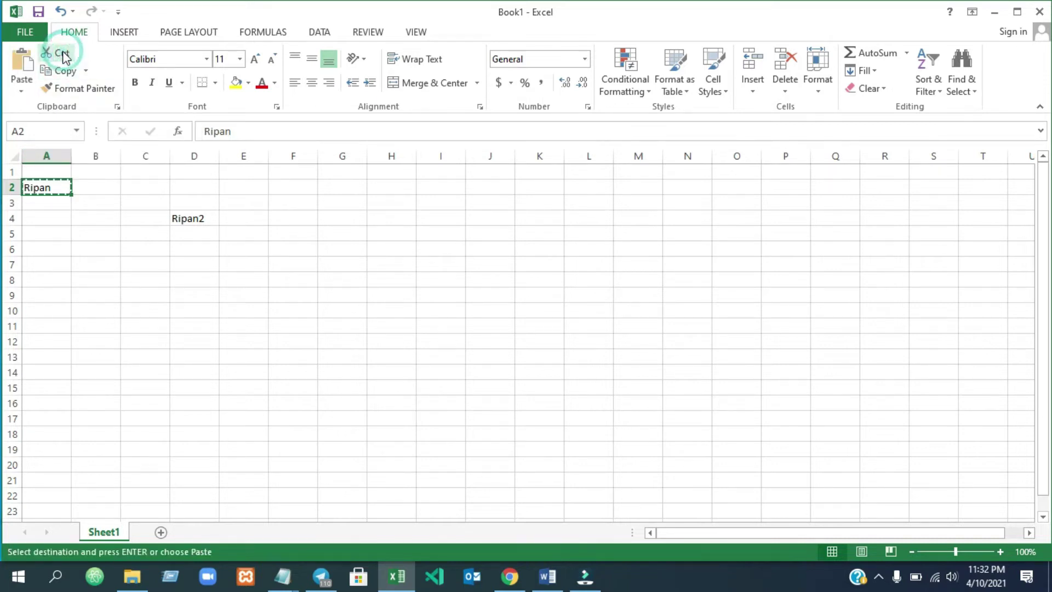
left_click(189, 188)
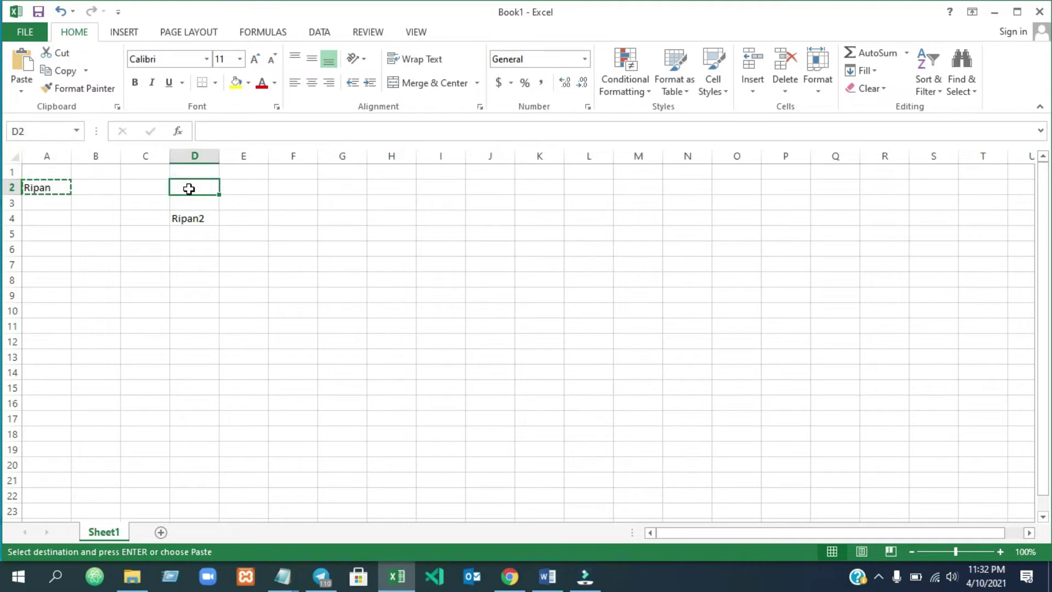
left_click(25, 65)
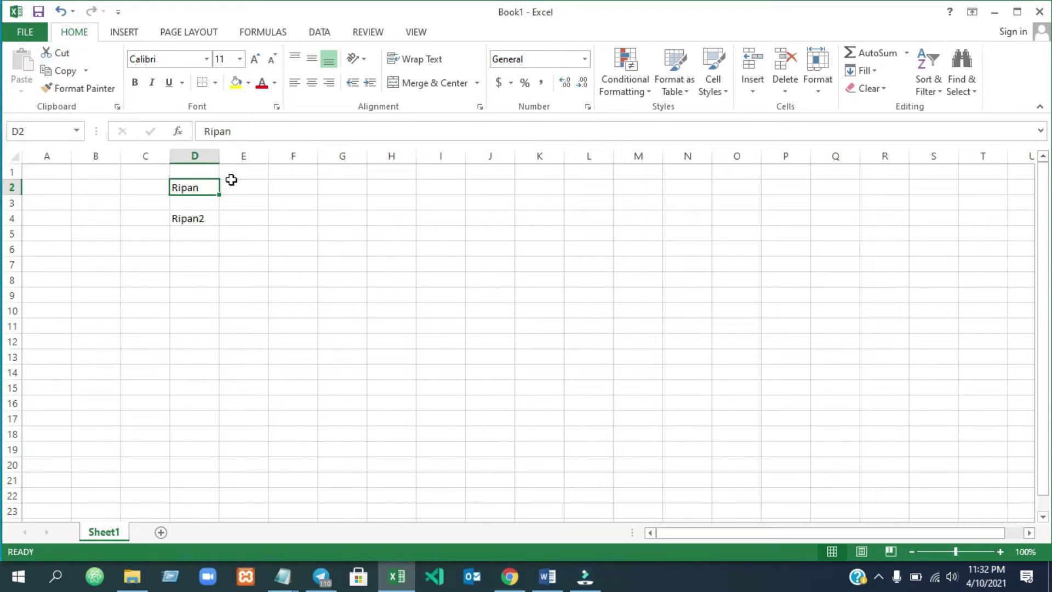
left_click(203, 188)
left_click(38, 186)
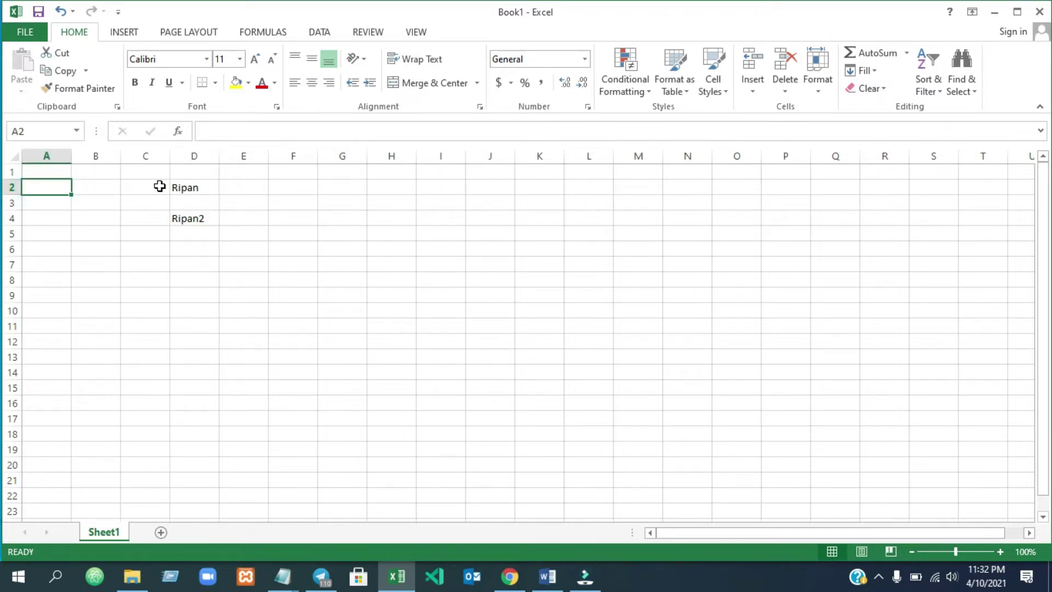
left_click(181, 186)
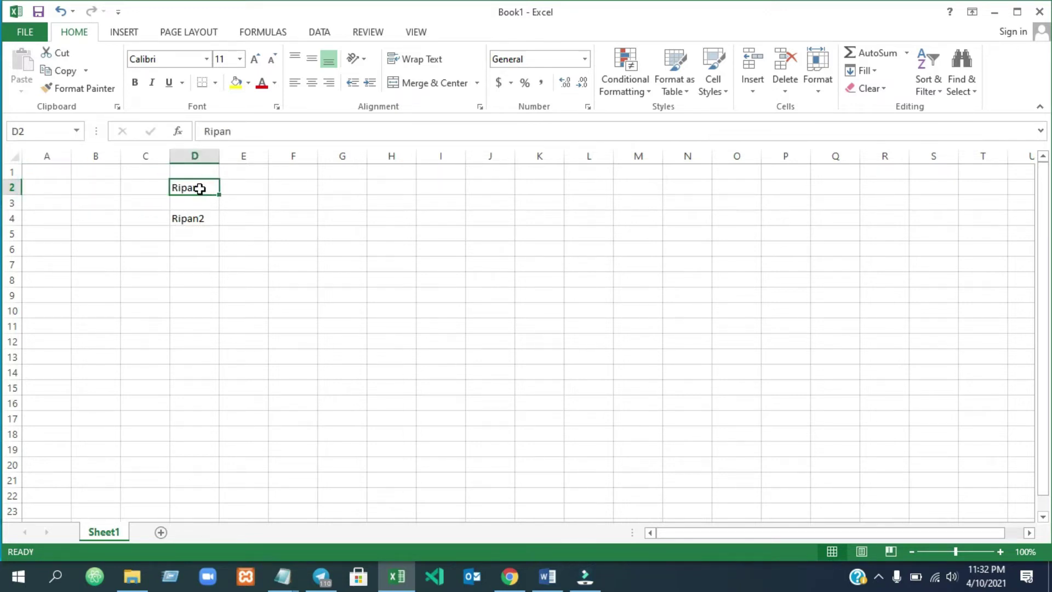
Copy the name from cell D2 into cell B2 and check both cells
left_click(66, 71)
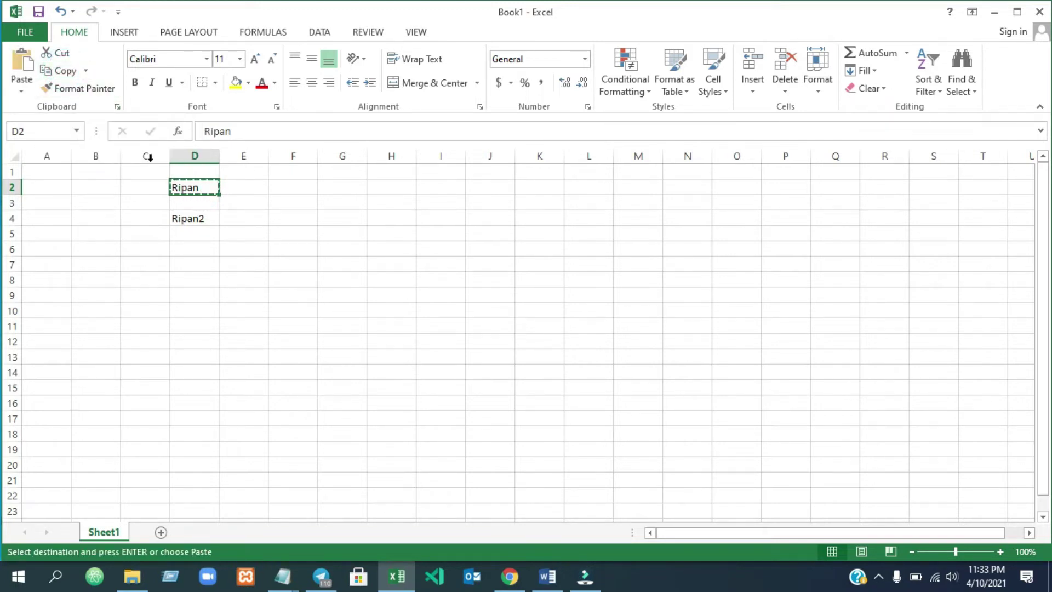
left_click(85, 181)
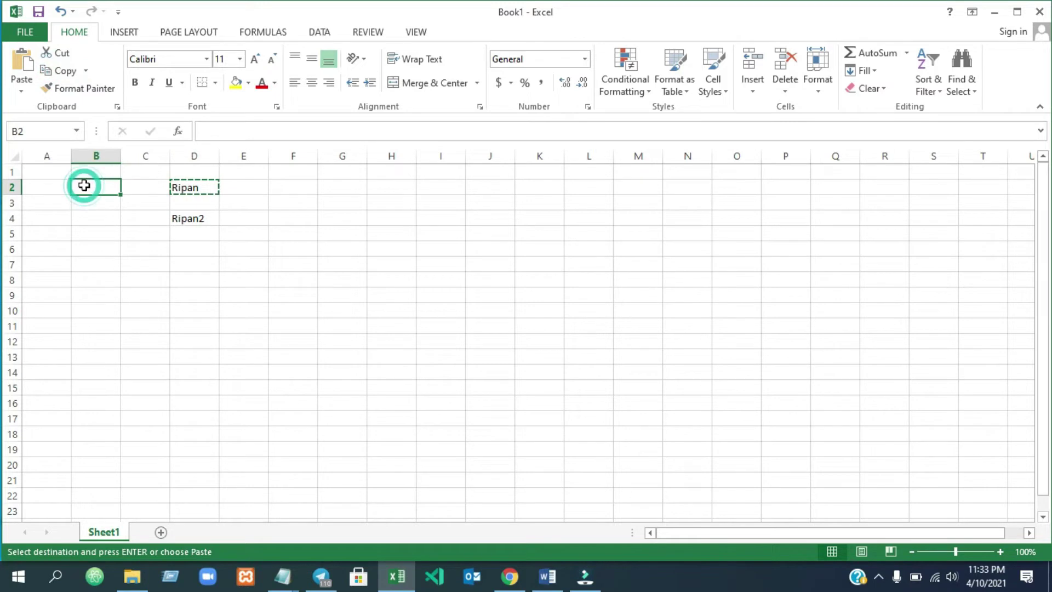
left_click(22, 70)
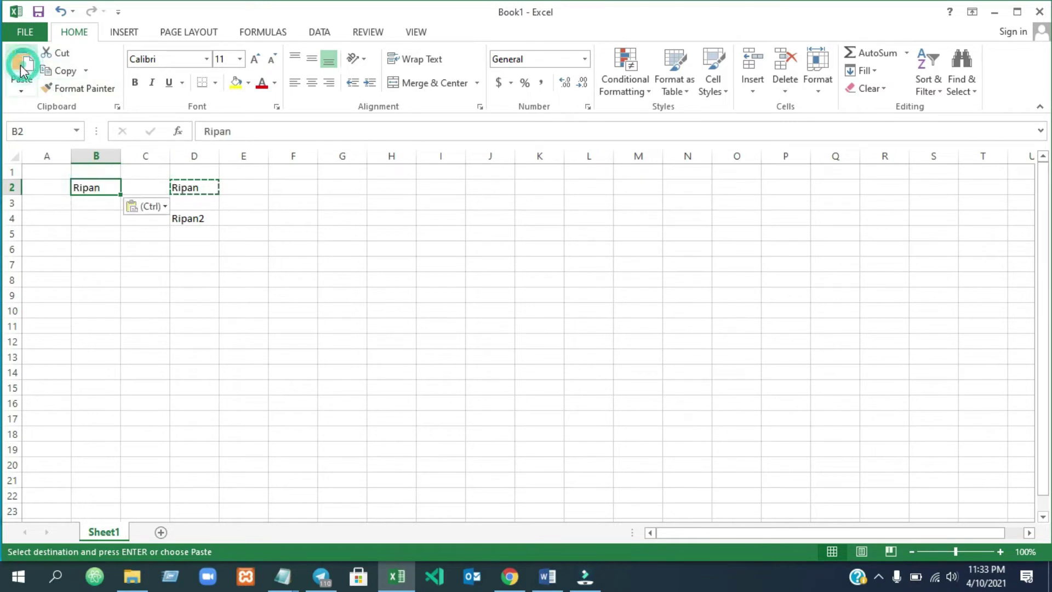
left_click(193, 188)
left_click(83, 187)
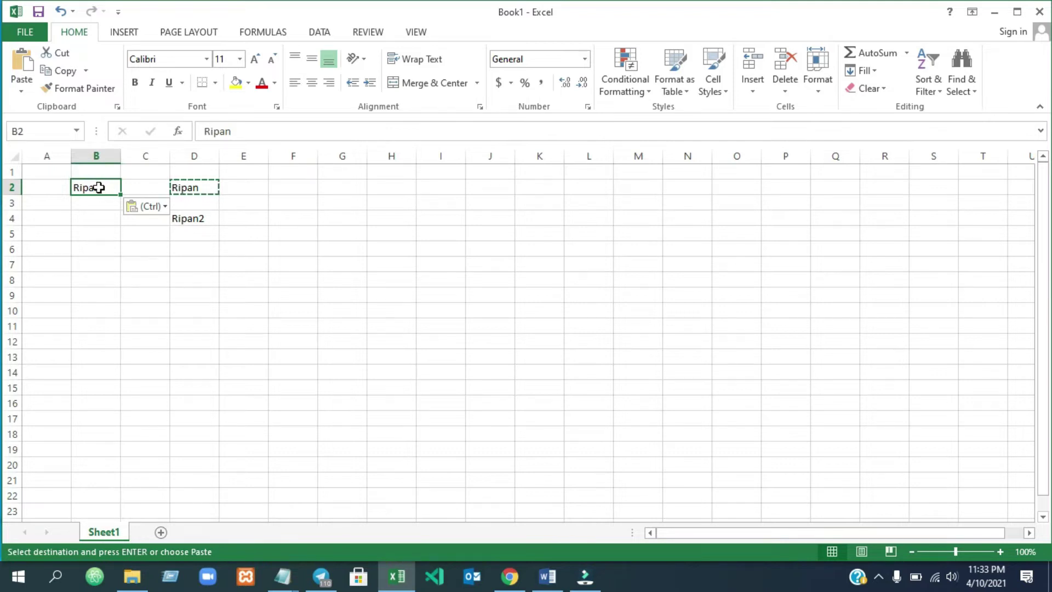
left_click(98, 187)
left_click(89, 90)
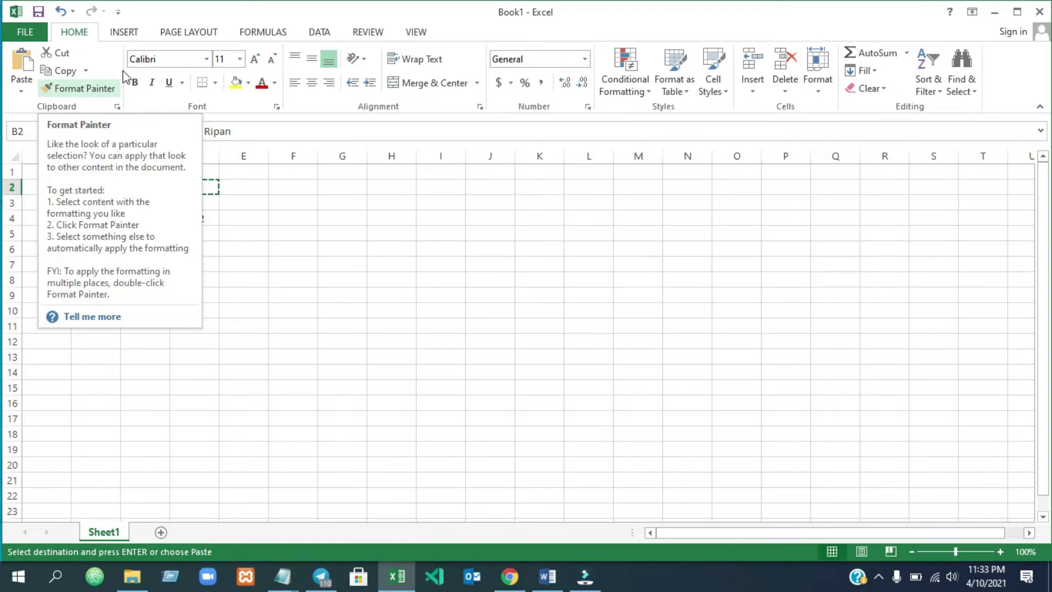
left_click(308, 231)
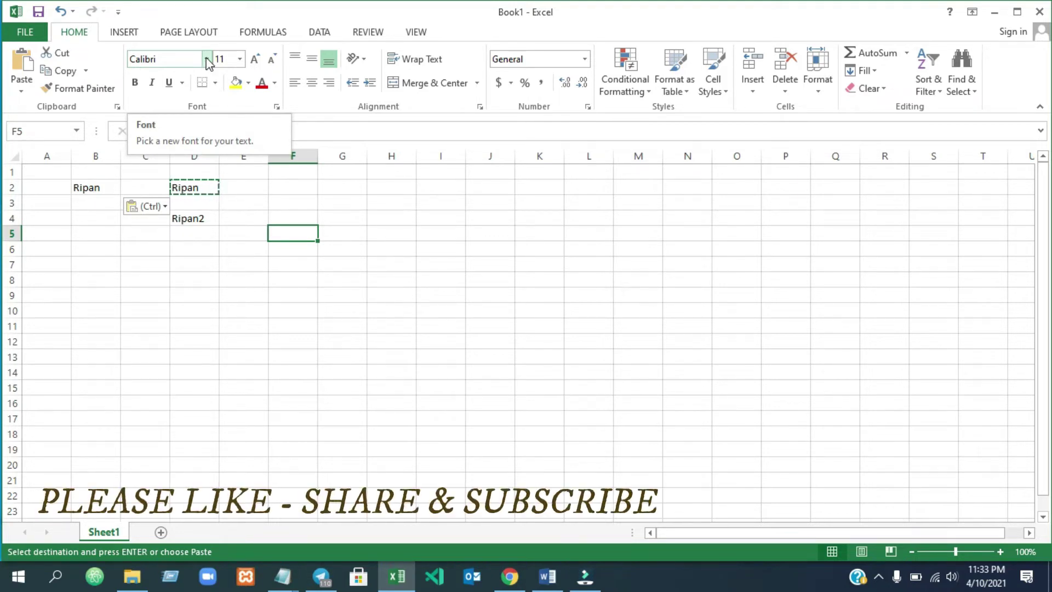
Set the font of the name in cell D2 to Arial Black and select an empty cell
left_click(195, 192)
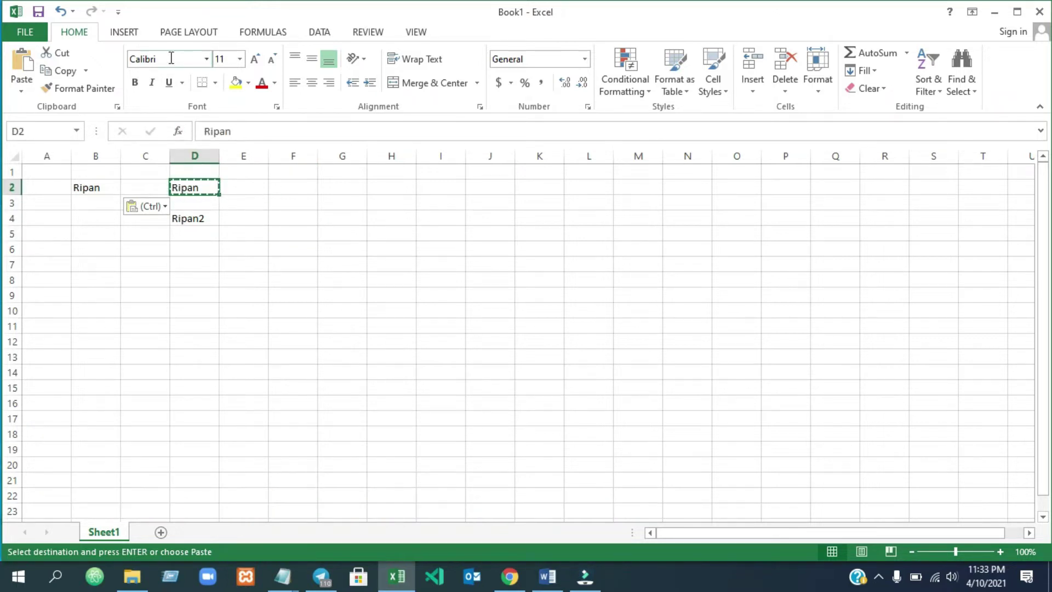
left_click(207, 59)
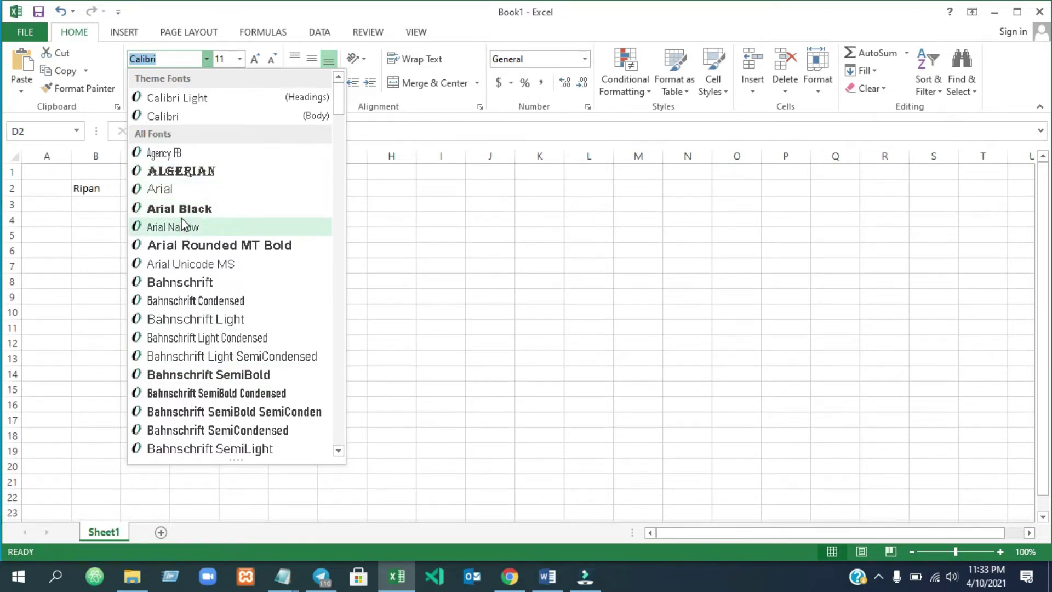
left_click(191, 208)
left_click(406, 225)
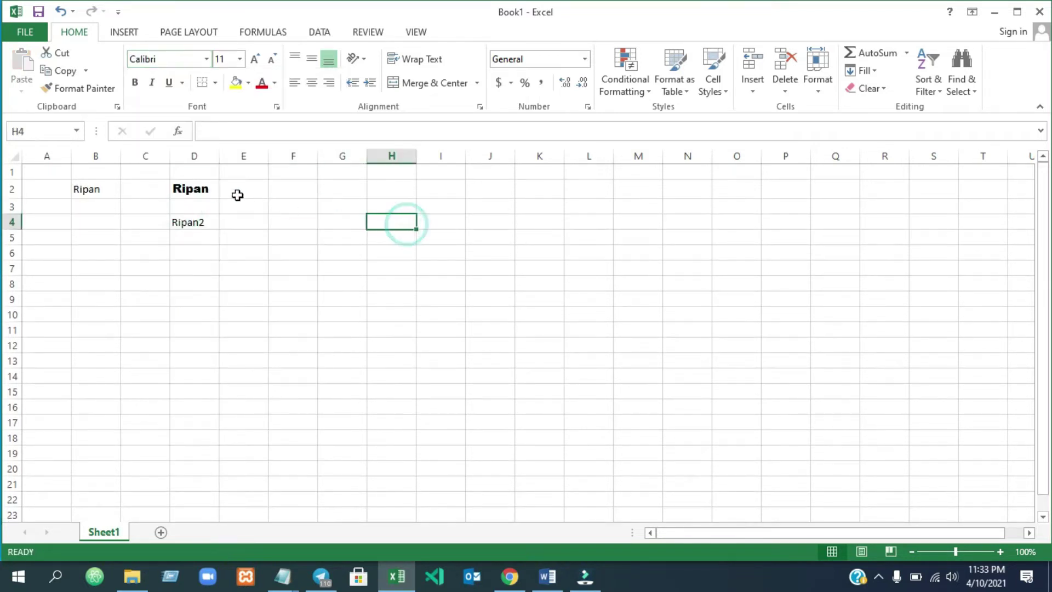
Set the font size of the name in cell D2 to 26
left_click(200, 190)
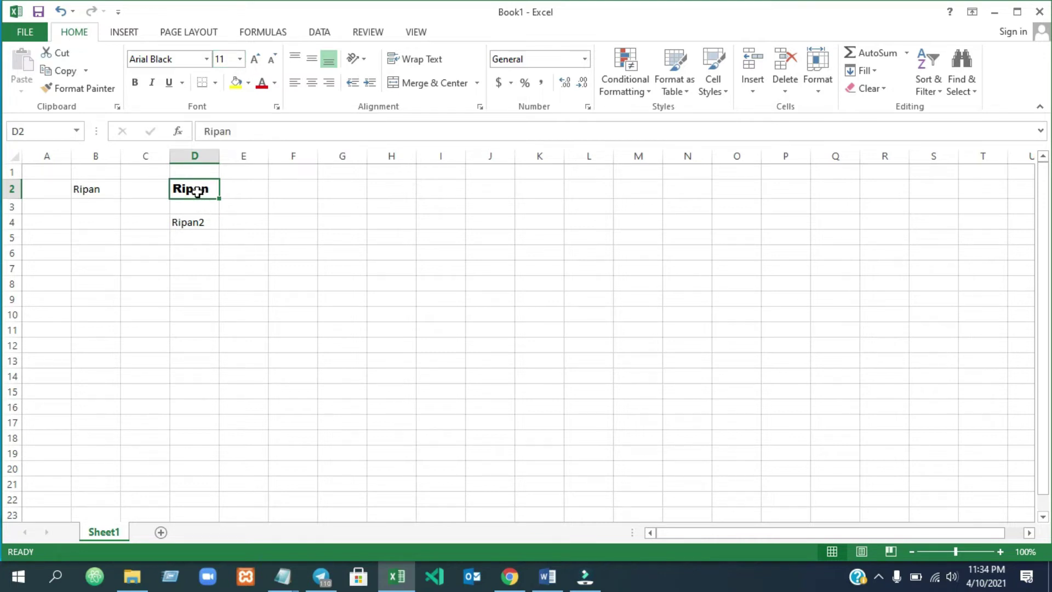
left_click(242, 59)
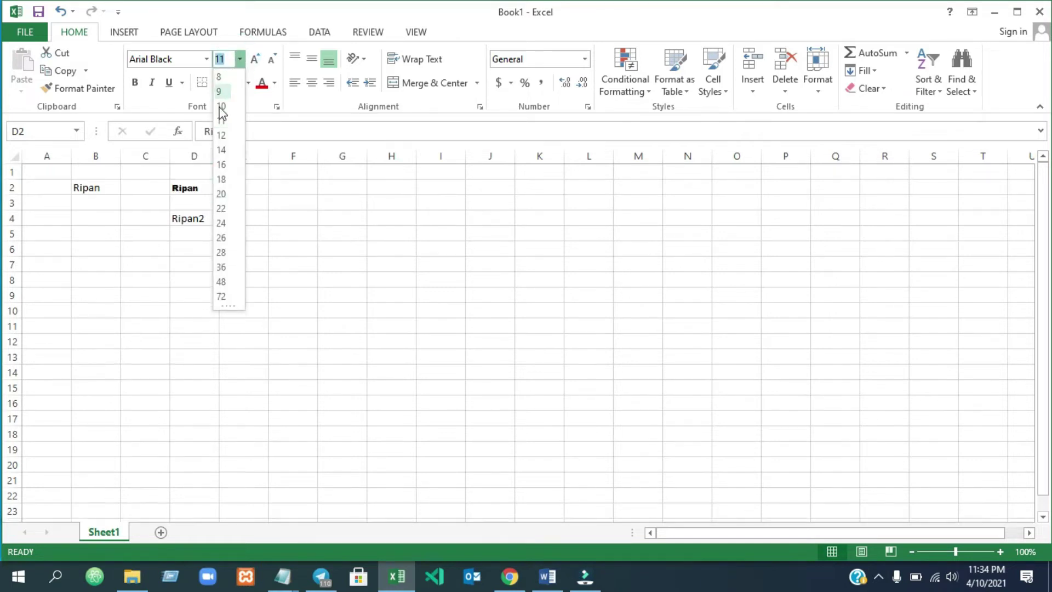
left_click(221, 237)
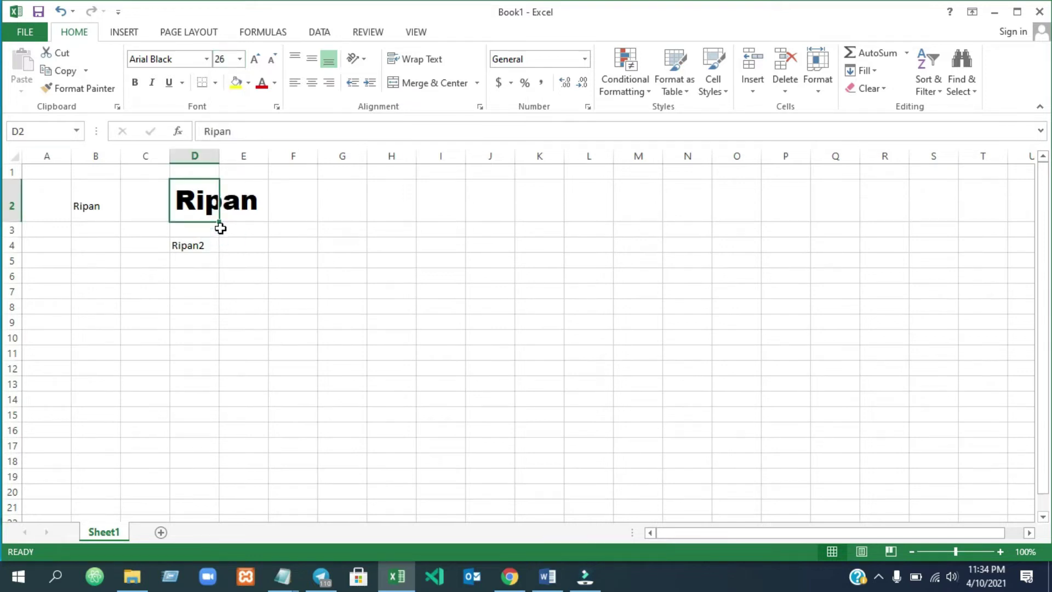
Set the font size of the name in cell D2 to 9 and select an empty cell
left_click(239, 59)
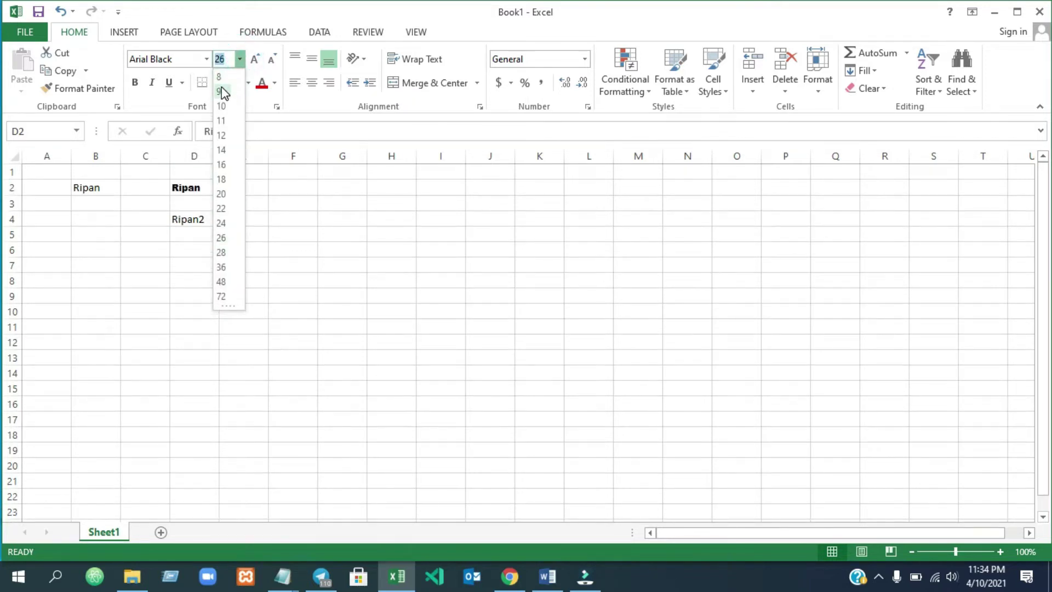
left_click(221, 91)
left_click(310, 267)
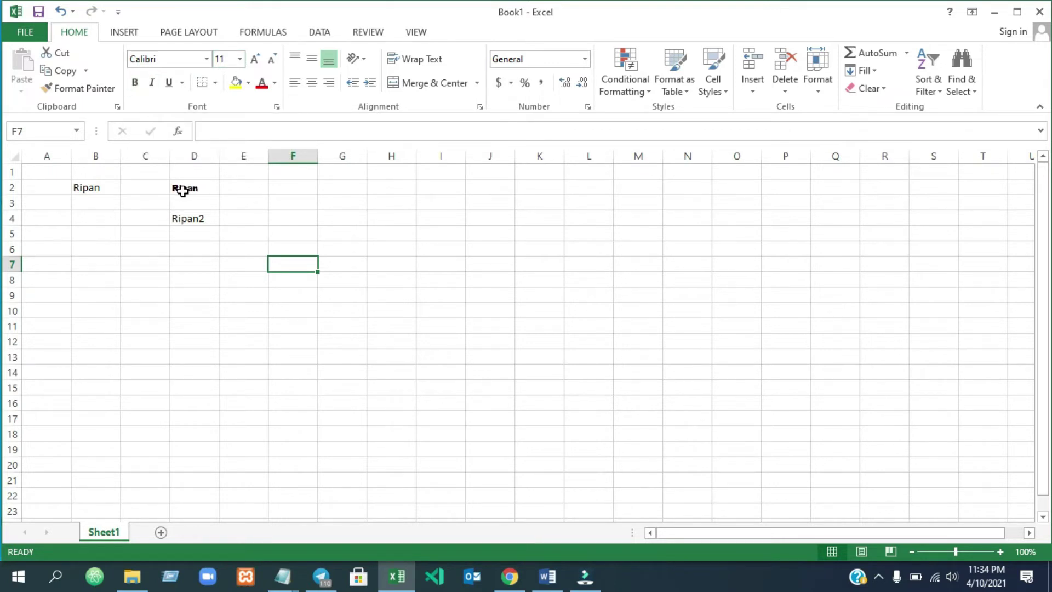
Turn bold, italic and underline on and off one after another for the name in cell B2
left_click(88, 190)
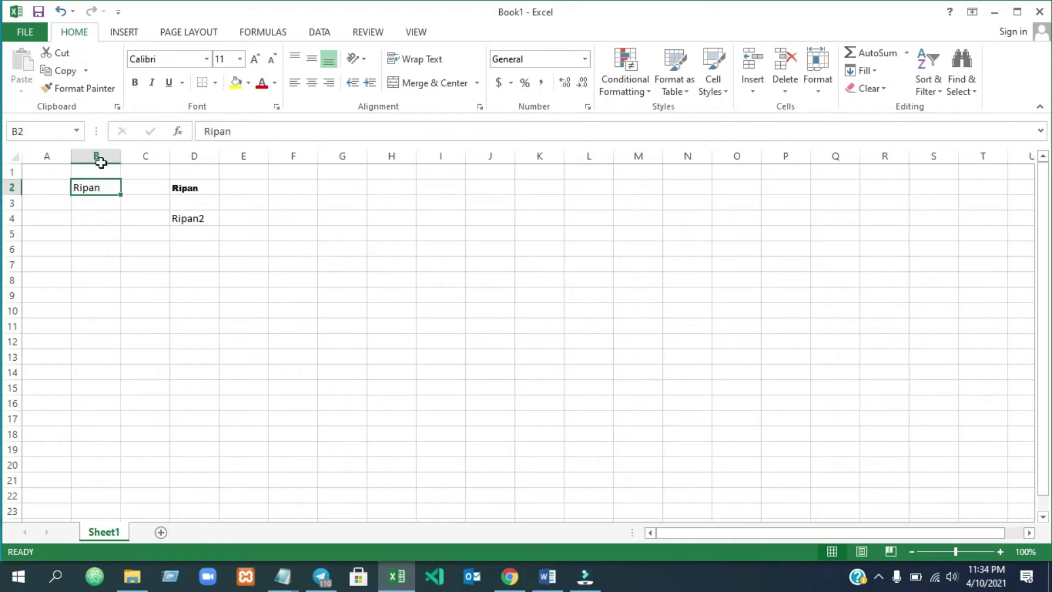
left_click(133, 85)
left_click(136, 84)
left_click(152, 85)
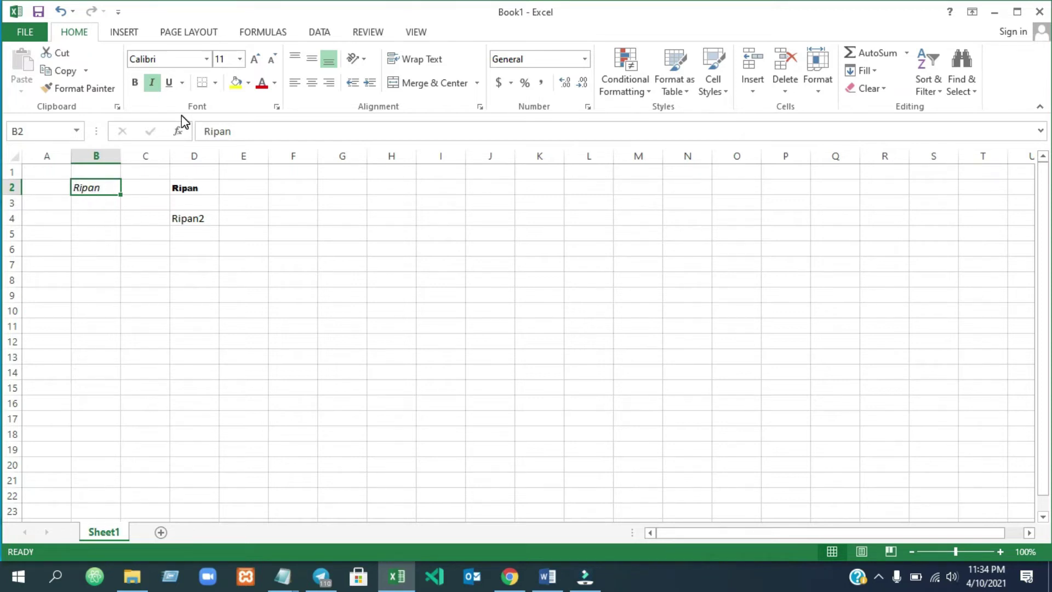
left_click(154, 83)
left_click(170, 83)
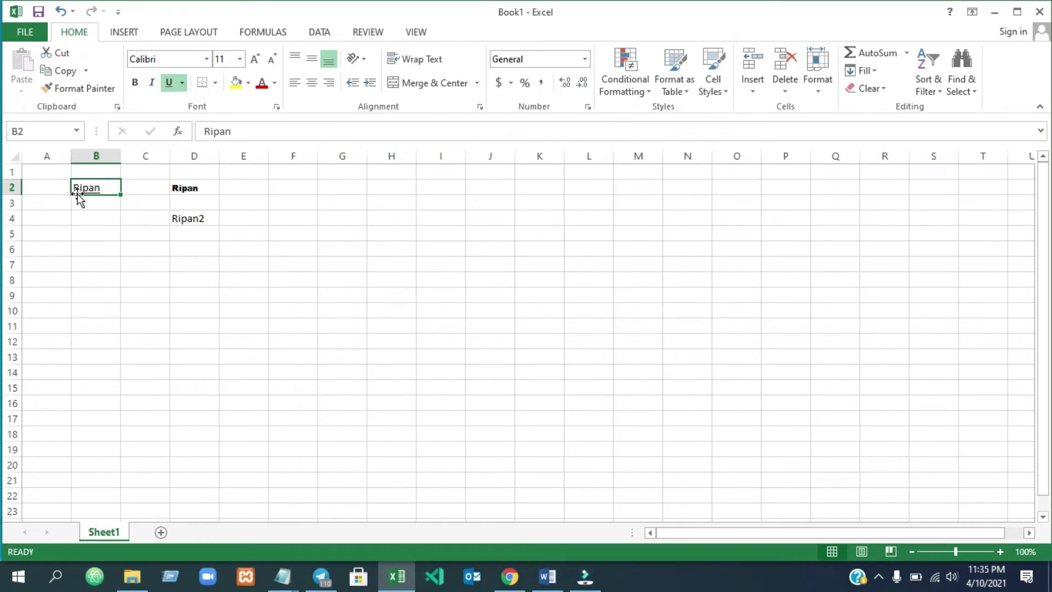
left_click(169, 82)
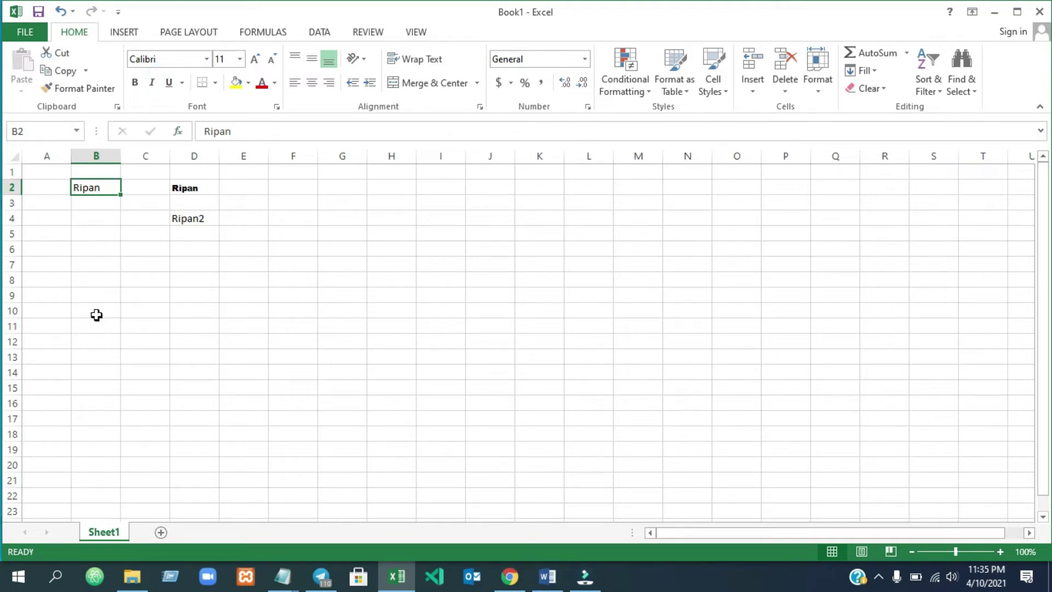
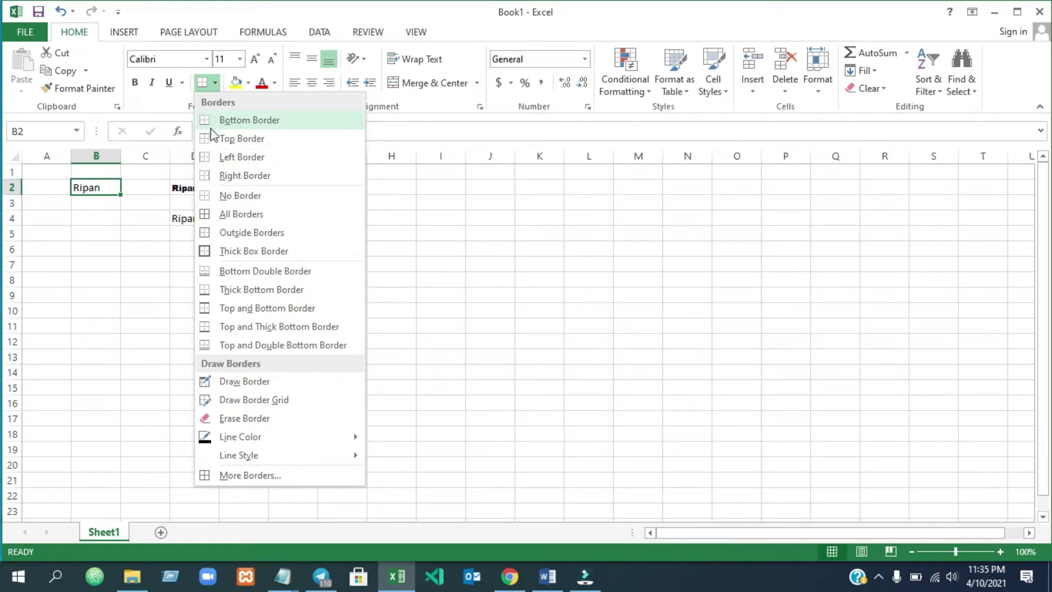
Apply All Borders to cell B2 and look over the other border options without choosing one
left_click(207, 215)
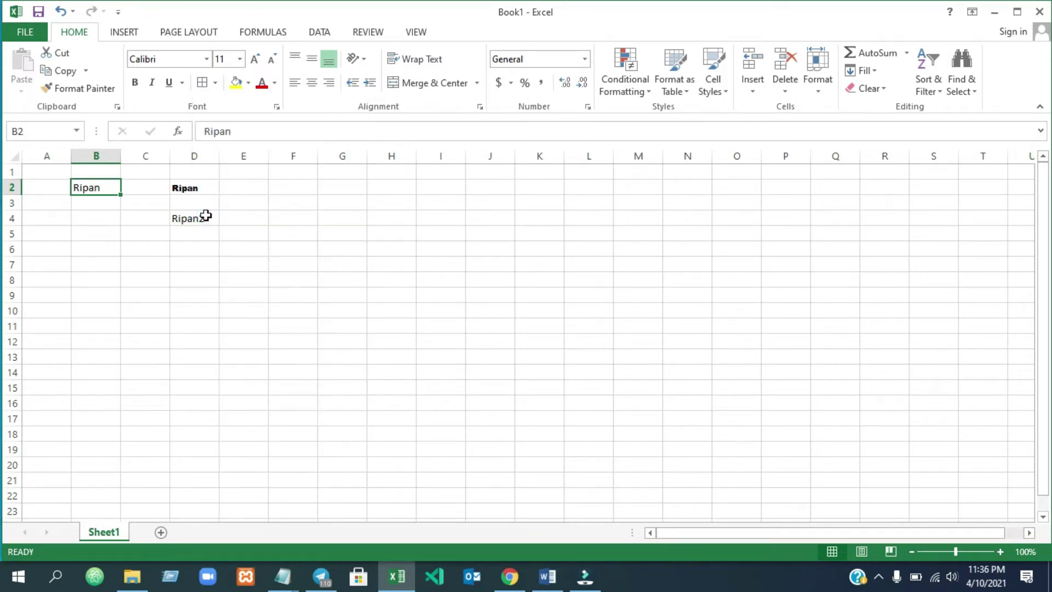
left_click(291, 267)
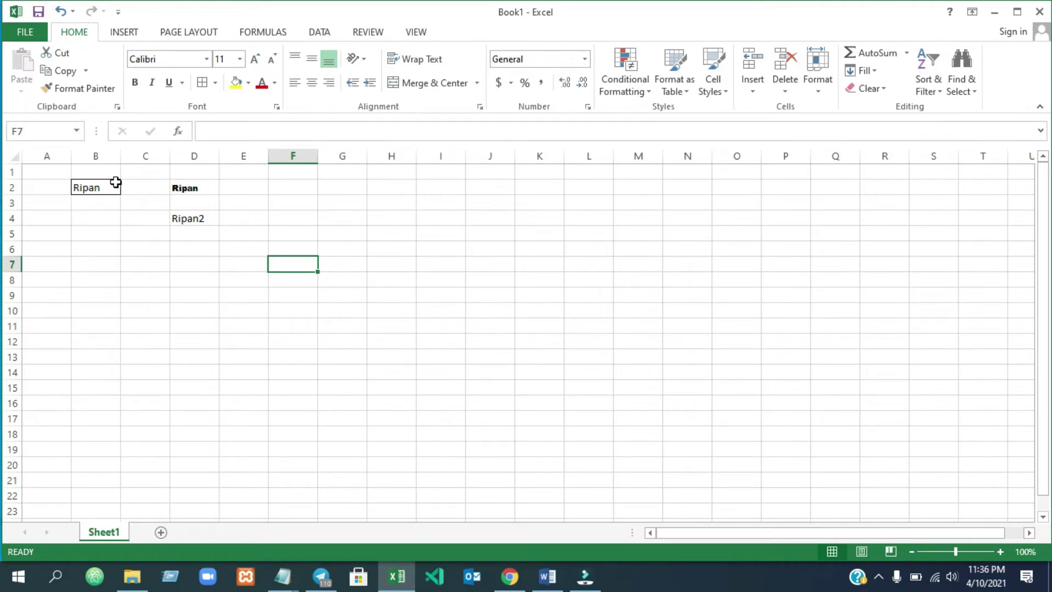
left_click(217, 83)
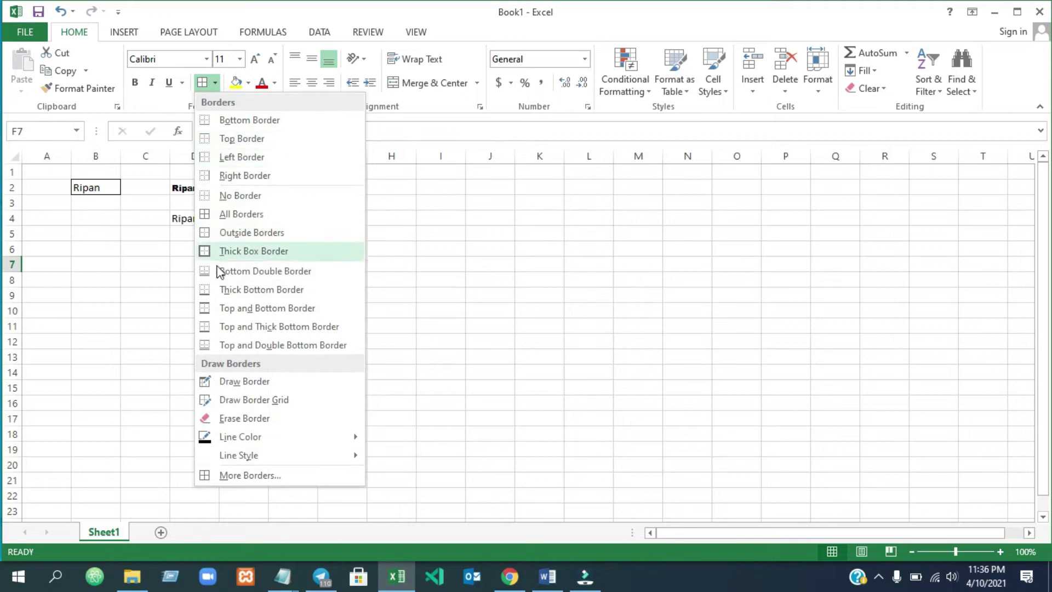
left_click(419, 332)
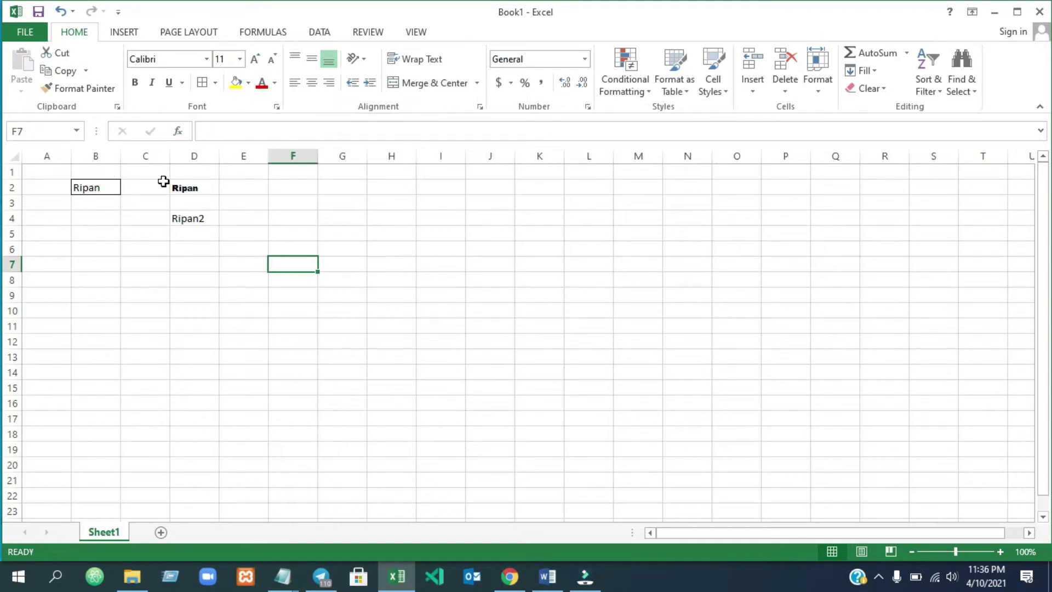
Fill cell B2 with yellow and replace that fill with a dark blue theme colour
left_click(97, 188)
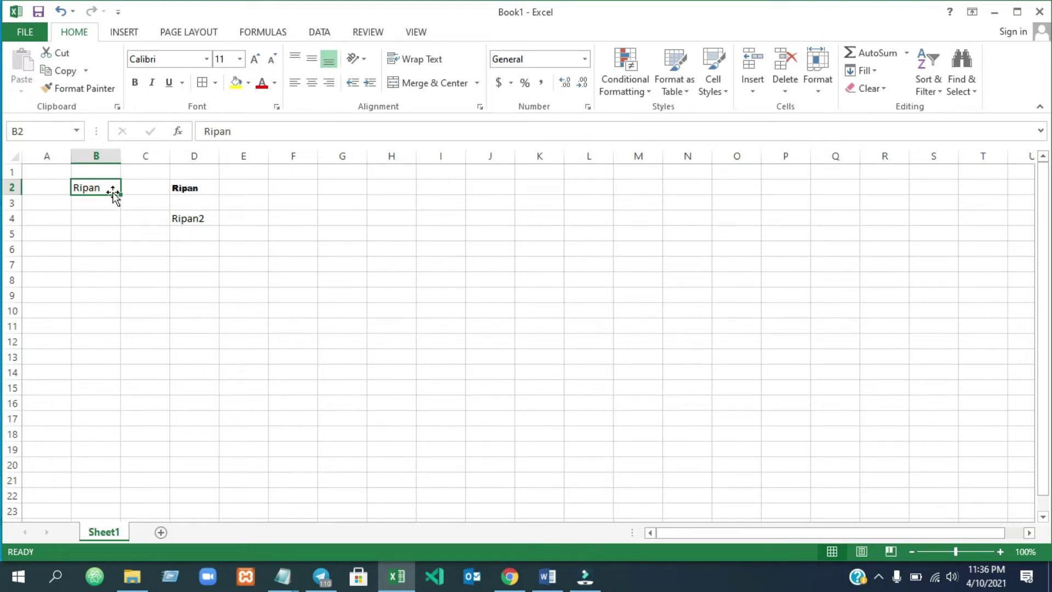
left_click(234, 83)
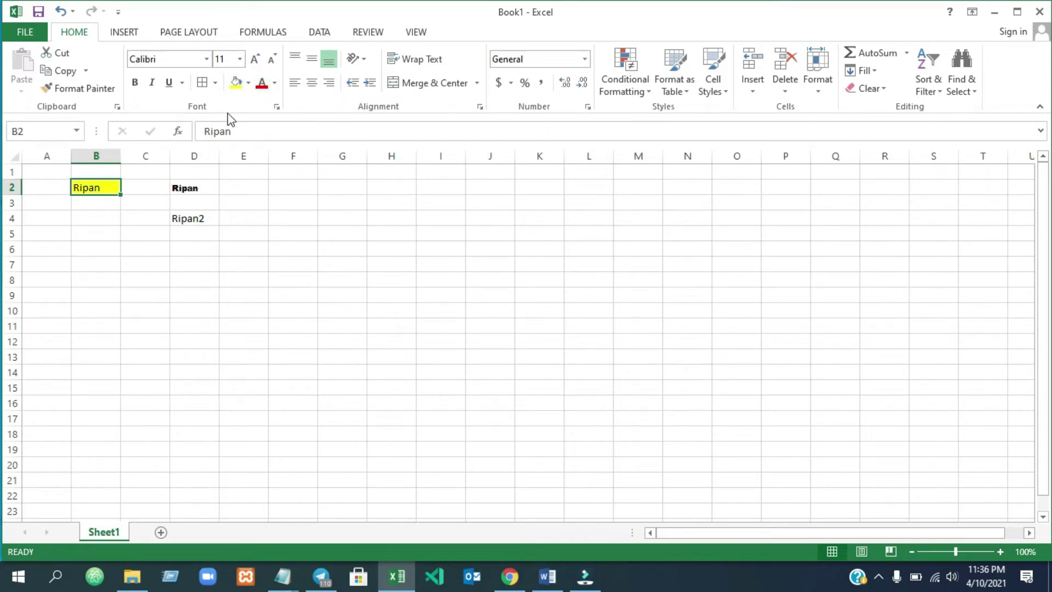
left_click(249, 84)
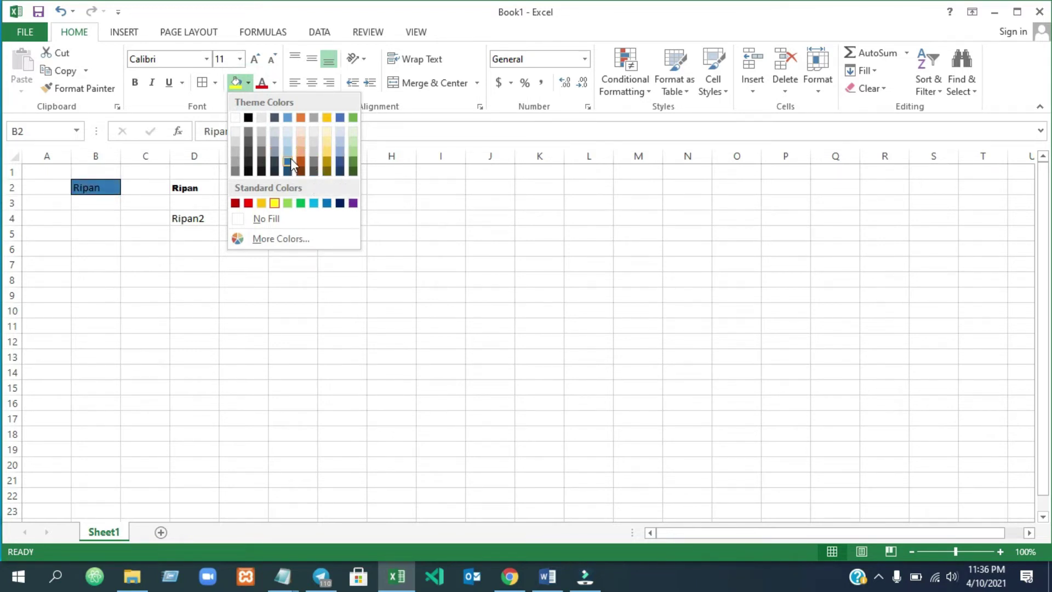
left_click(289, 160)
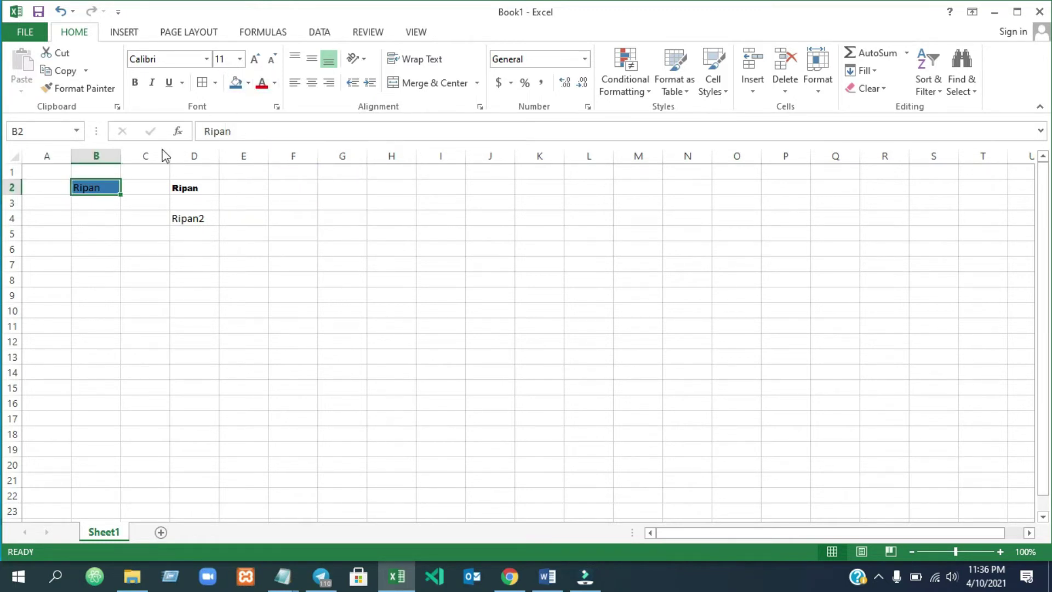
Fill cell B2 with a custom light green picked from the extended colour choices
left_click(246, 83)
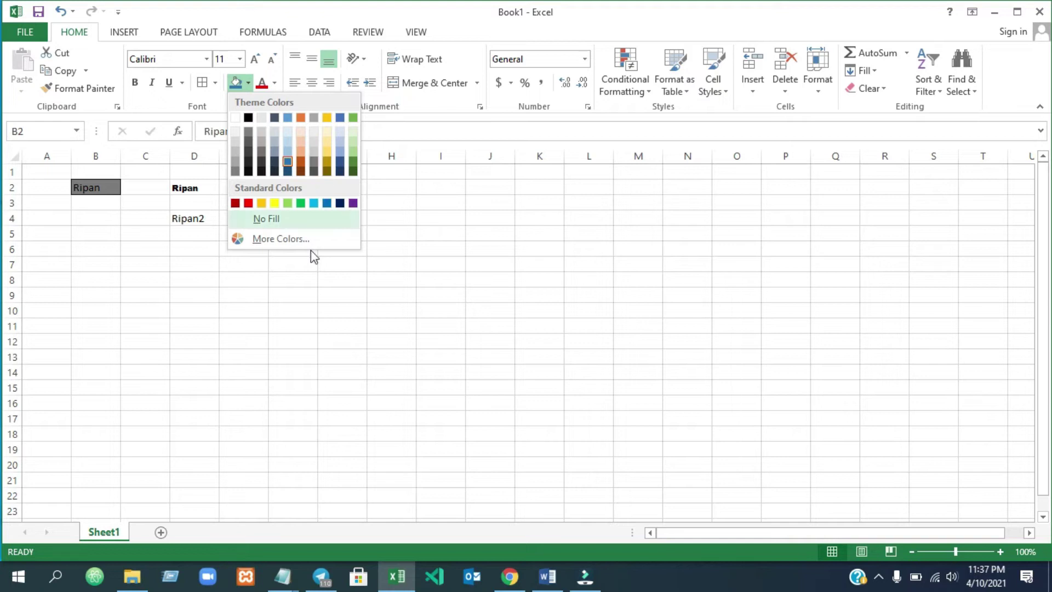
left_click(284, 241)
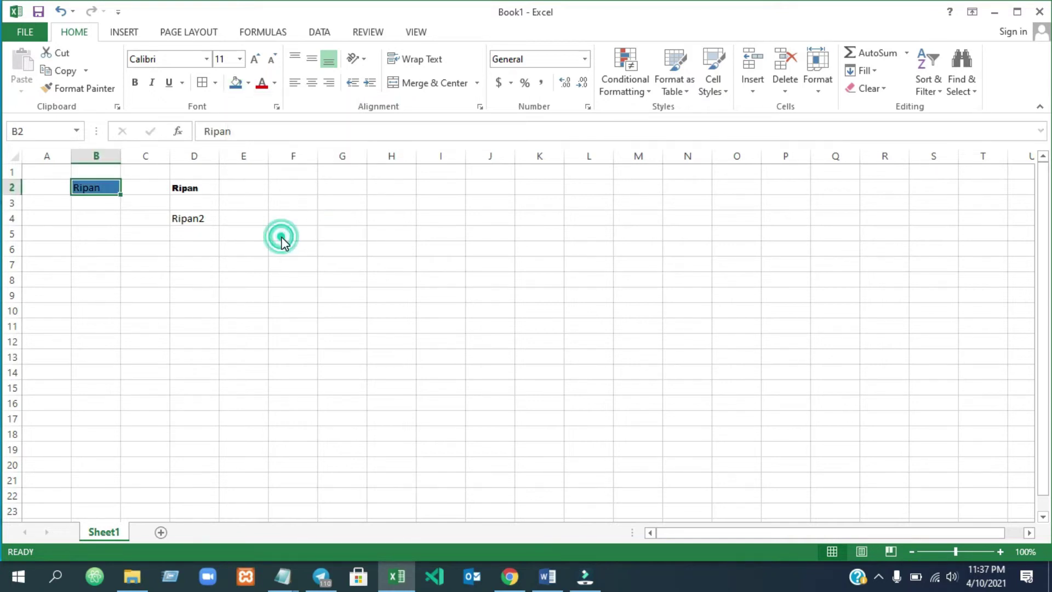
left_click_drag(574, 264, 453, 235)
left_click(621, 169)
left_click(91, 188)
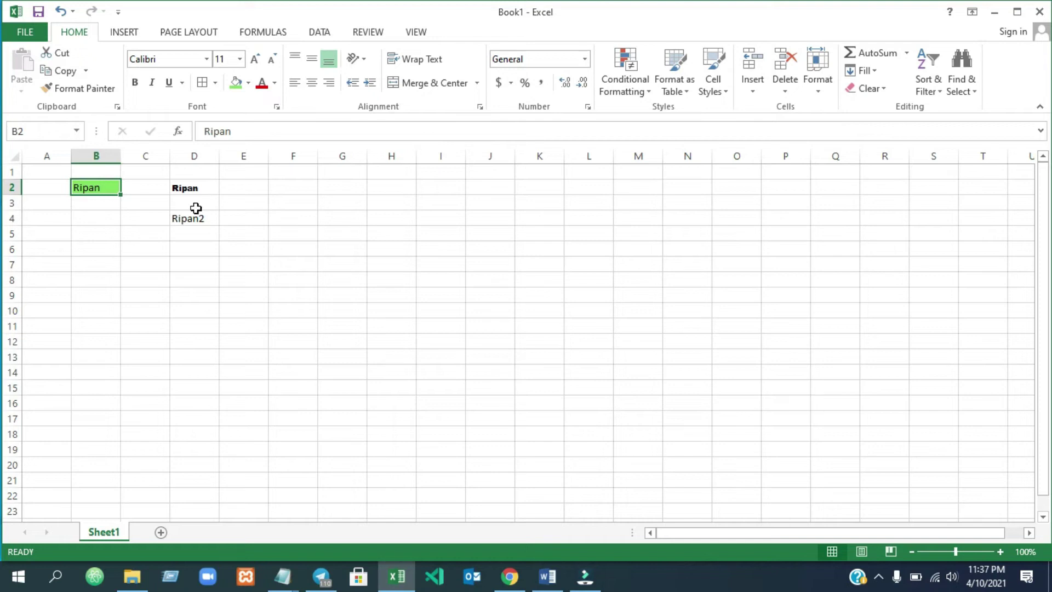
left_click(95, 188)
Reselect only cell B2 and set its font colour to a dark orange theme colour
left_click_drag(110, 188, 192, 227)
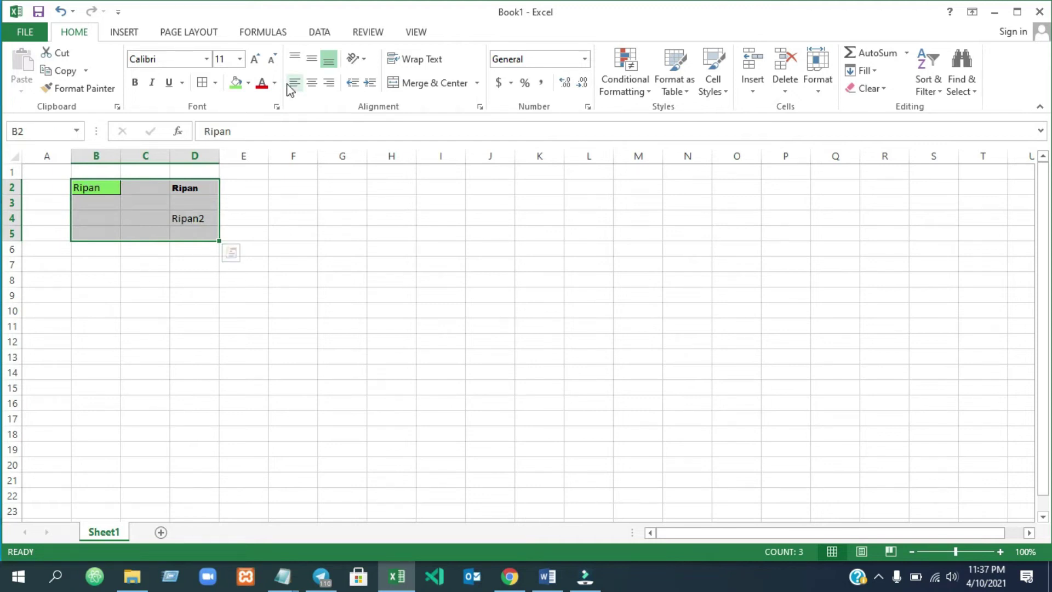
left_click(112, 188)
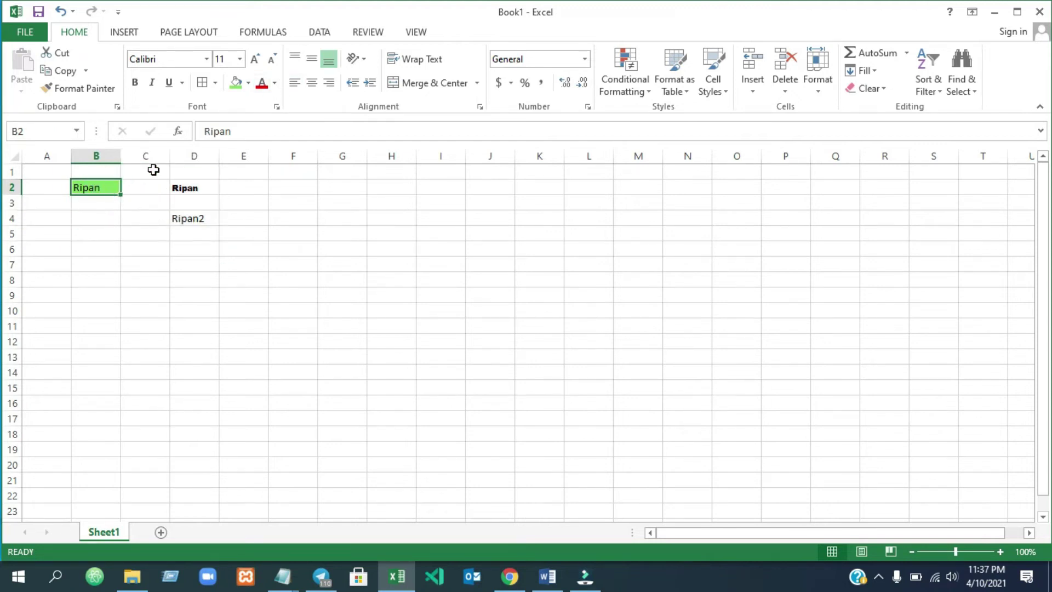
left_click(275, 83)
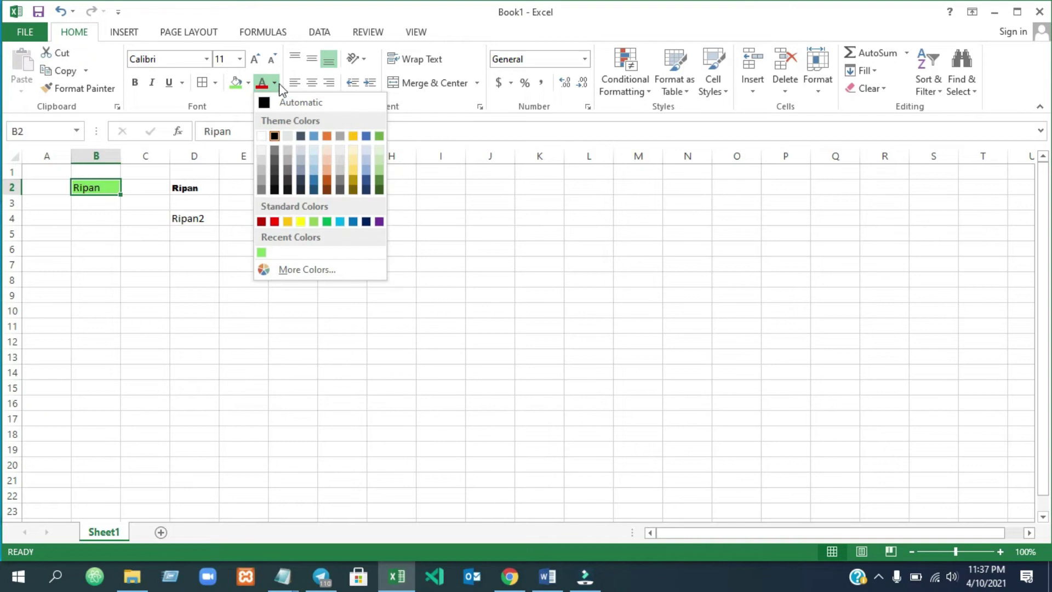
left_click(327, 184)
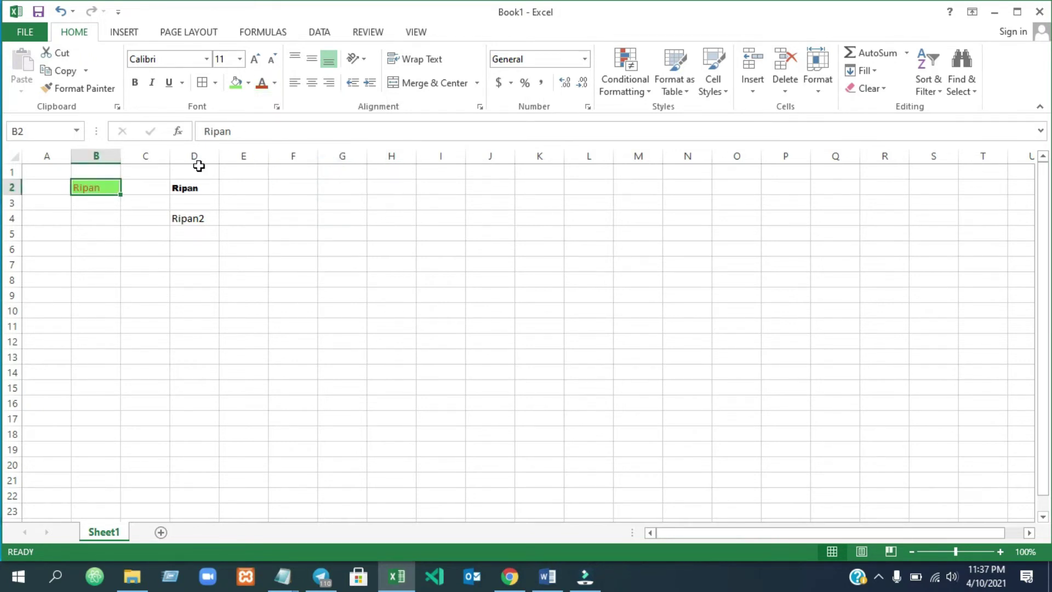
left_click(275, 83)
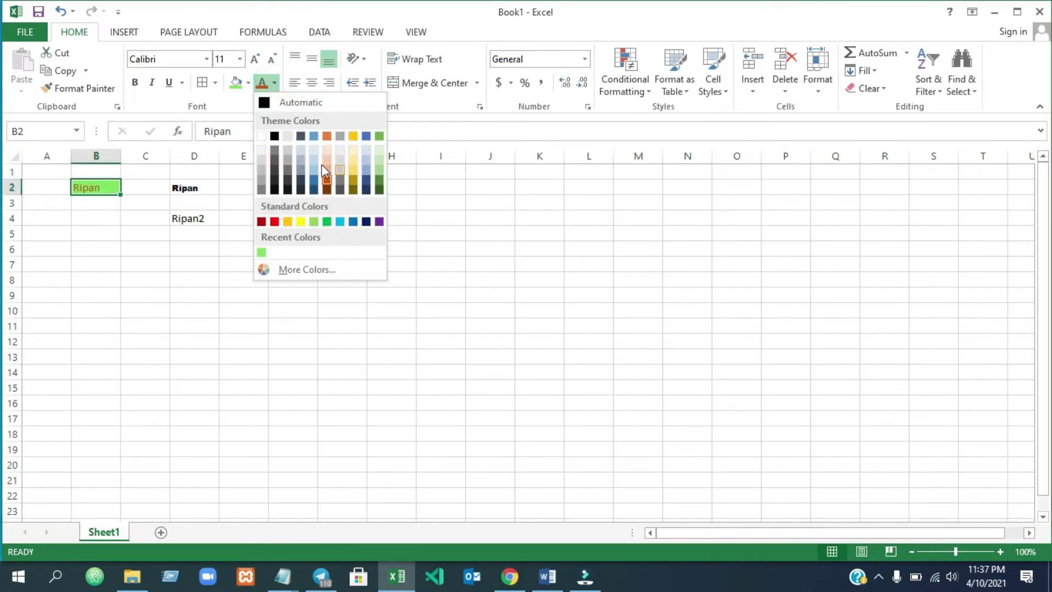
left_click(456, 205)
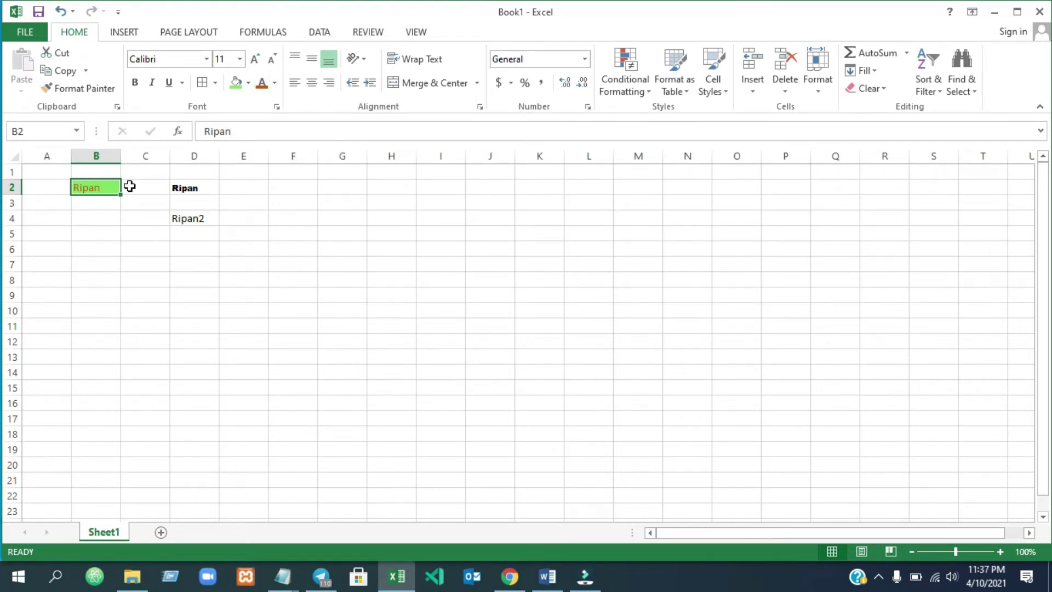
left_click(330, 263)
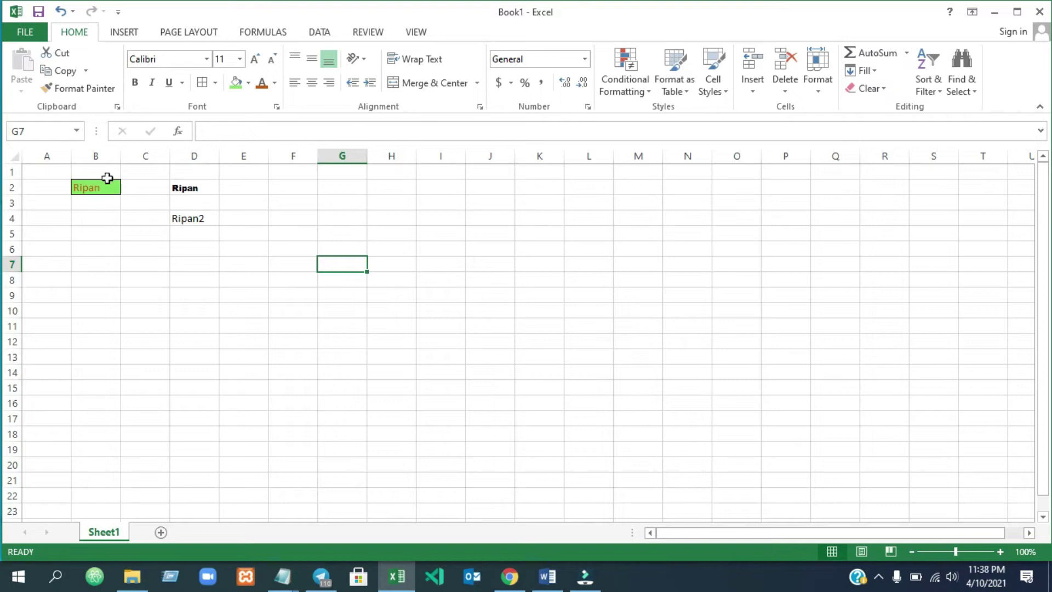
Try left, centre and right horizontal alignment on the text in cell B2, ending with left alignment
left_click(78, 188)
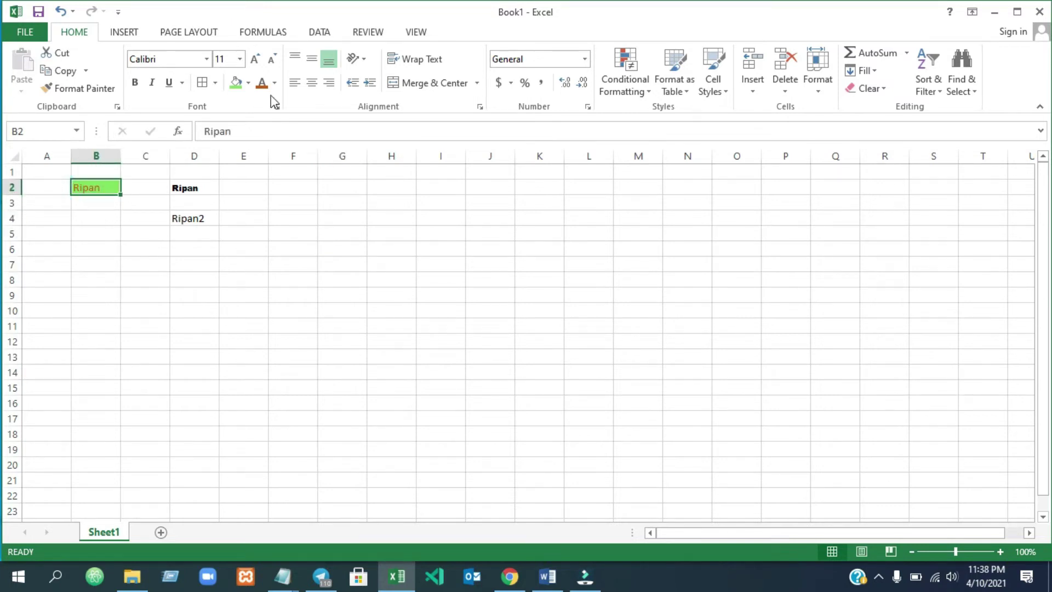
left_click(295, 82)
left_click(312, 84)
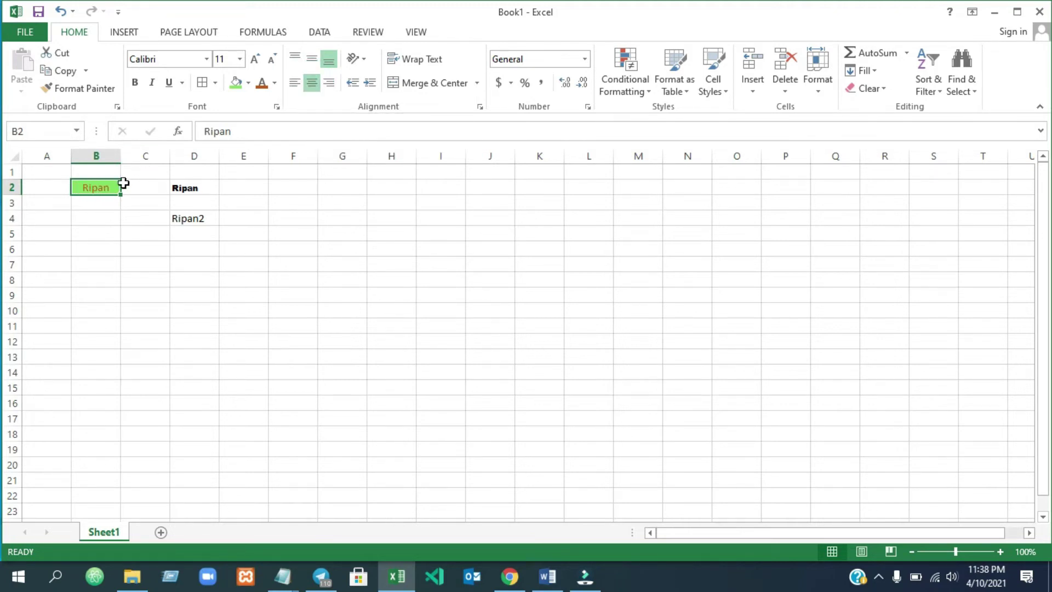
left_click(331, 84)
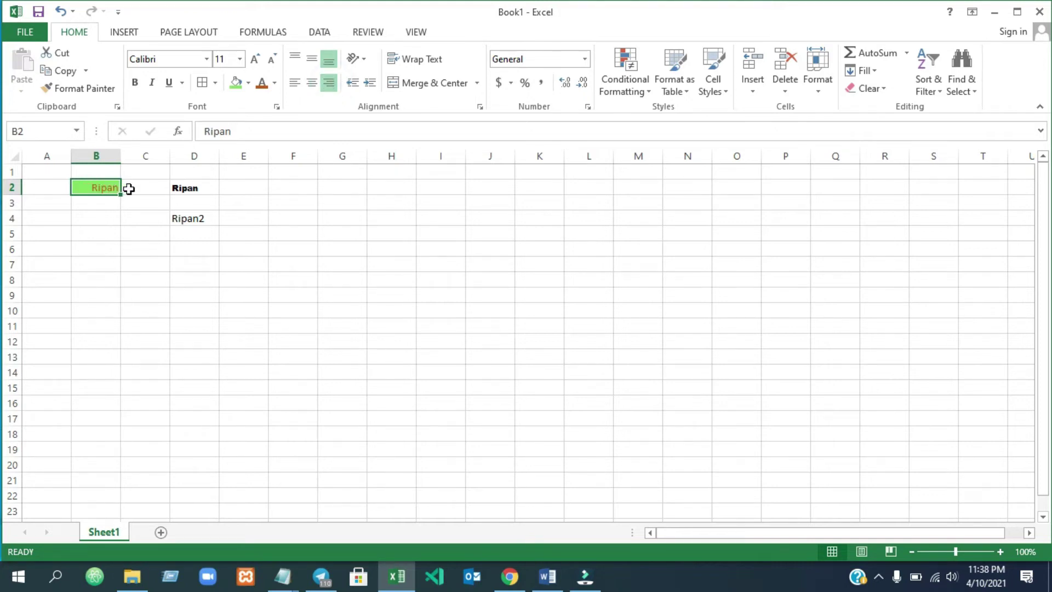
left_click(295, 82)
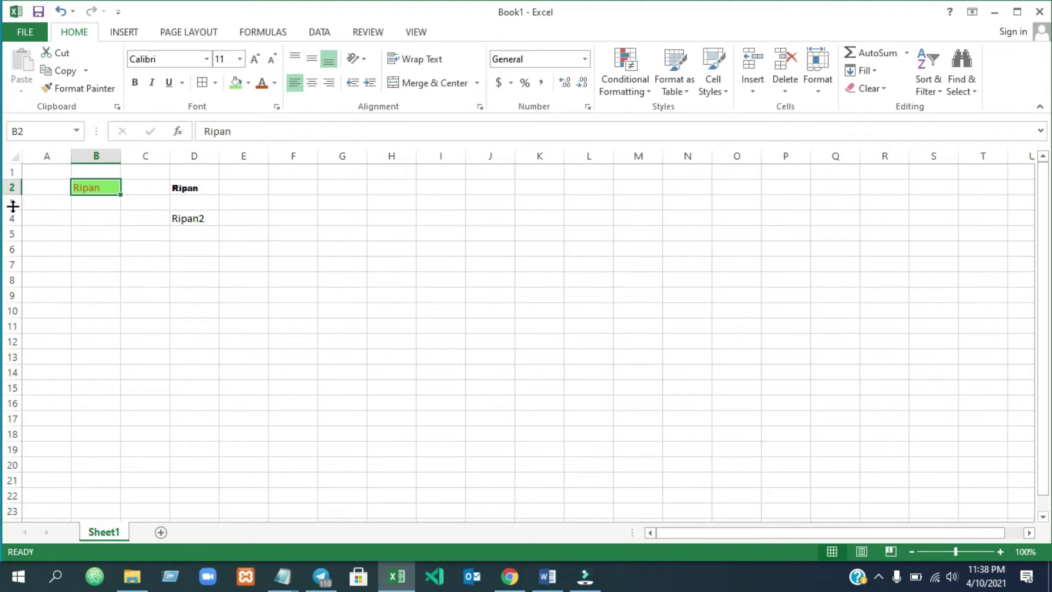
Make row 2 about twice as tall and try middle and top vertical alignment on cell B2, ending with bottom alignment
left_click_drag(10, 195, 11, 212)
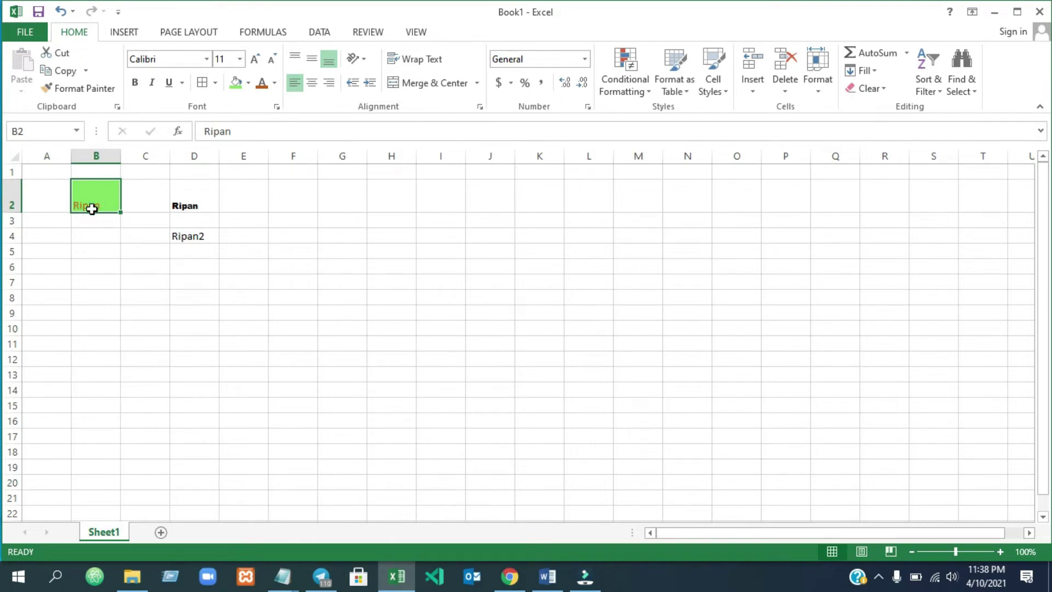
left_click(314, 57)
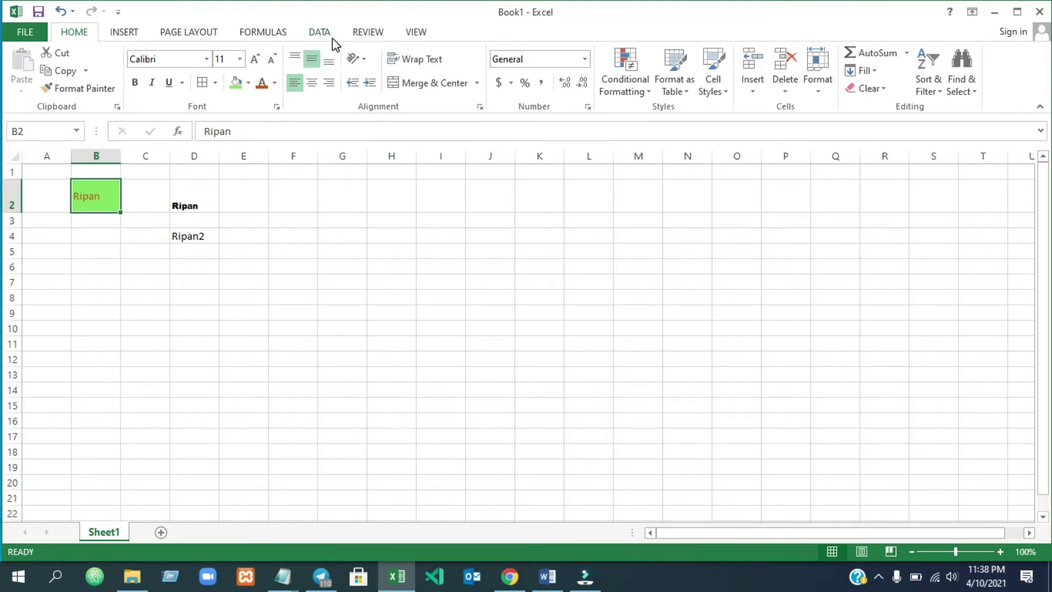
left_click(294, 60)
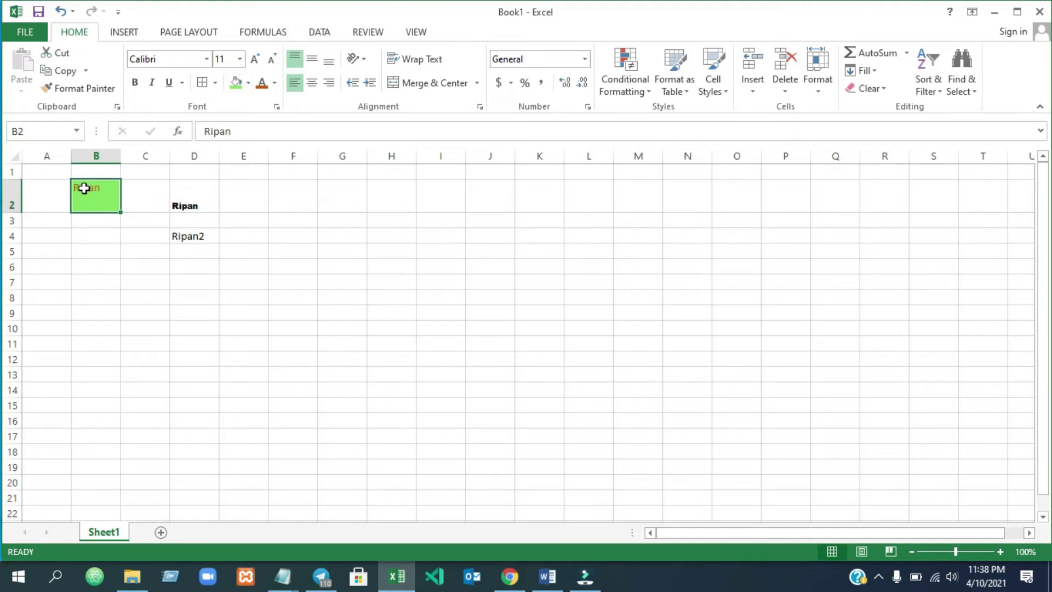
left_click(328, 60)
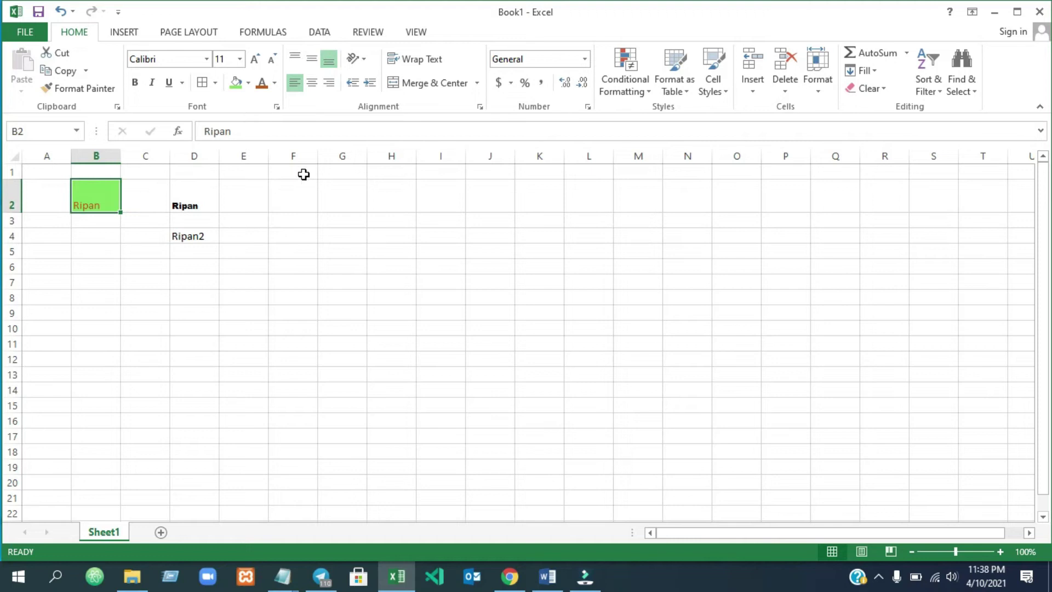
Try the Angle Counterclockwise, Angle Clockwise and Vertical Text orientations on the text in cell B2
left_click(363, 59)
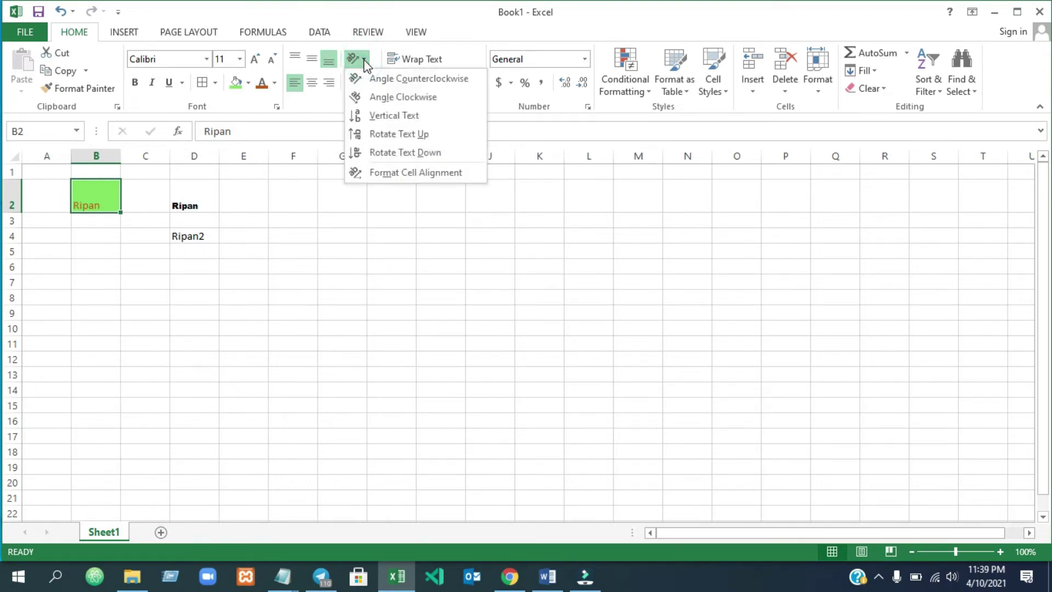
left_click(396, 81)
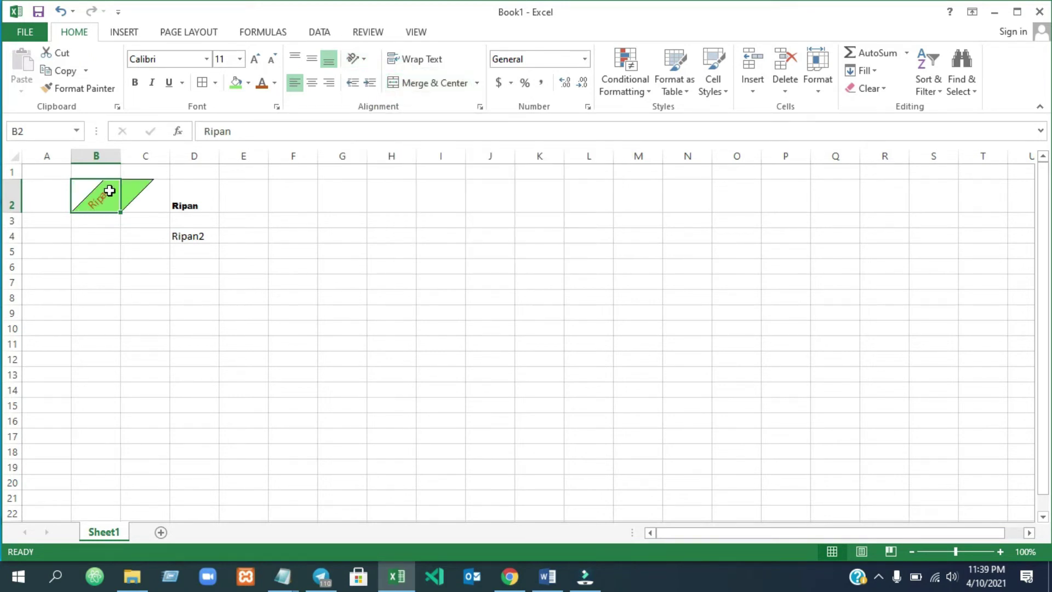
left_click(362, 59)
left_click(382, 97)
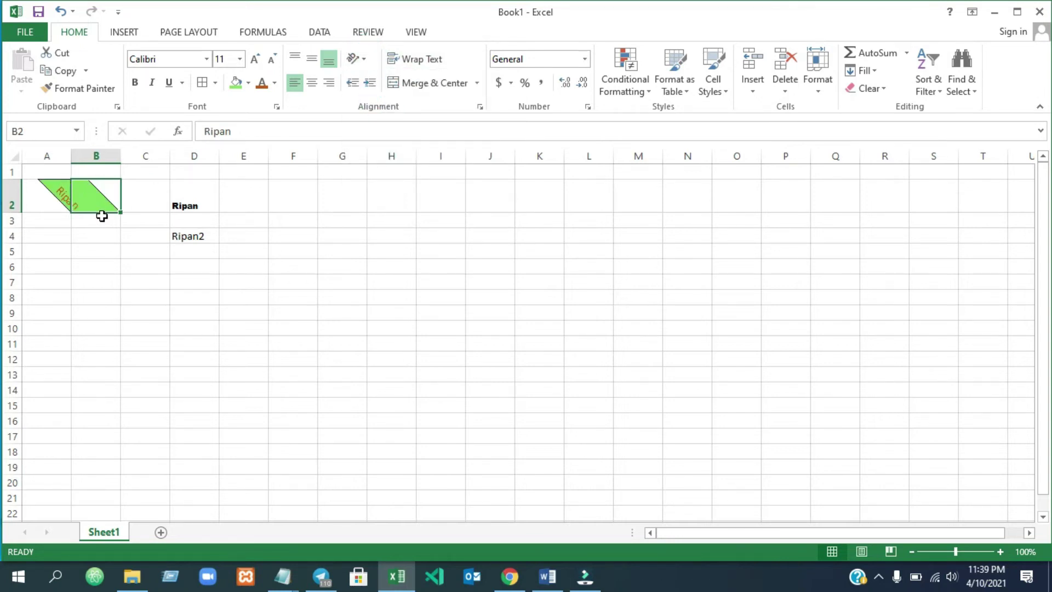
left_click(364, 59)
left_click(384, 116)
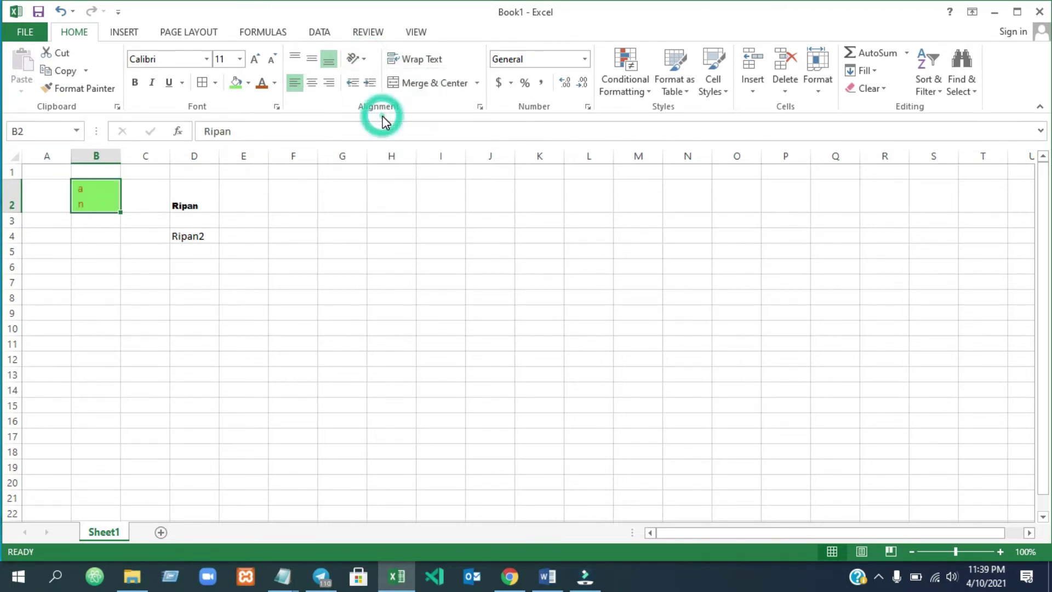
Set the text orientation of cell B2 to Angle Counterclockwise and deselect the cell
left_click(363, 64)
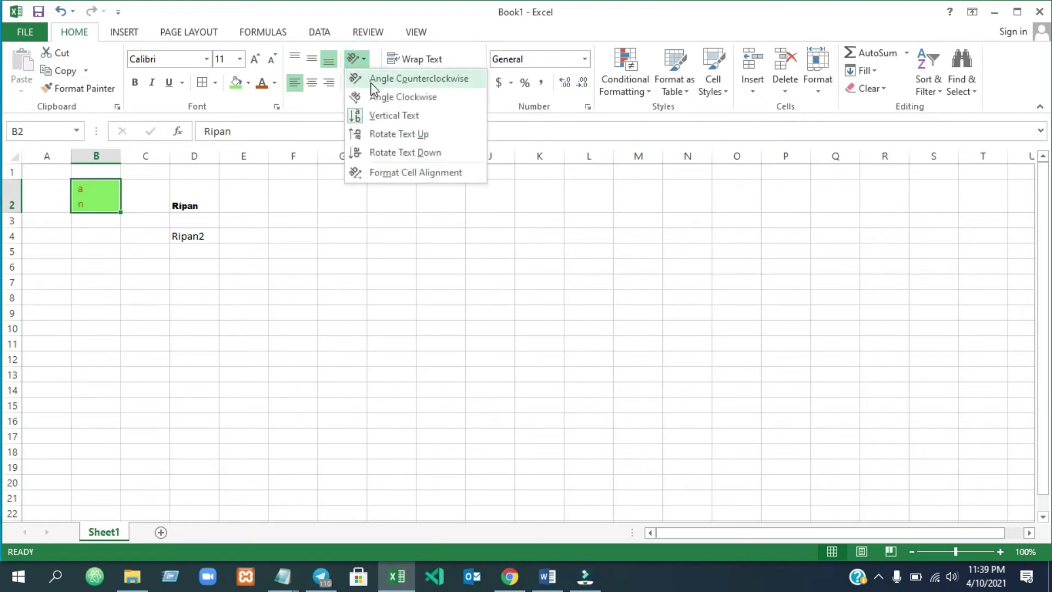
left_click(387, 79)
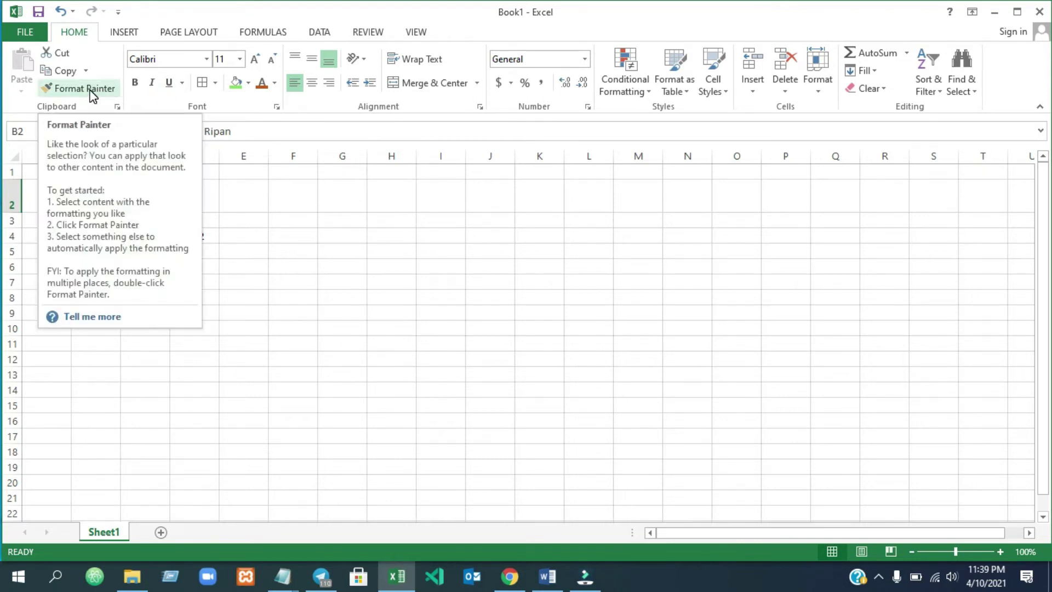
left_click(415, 291)
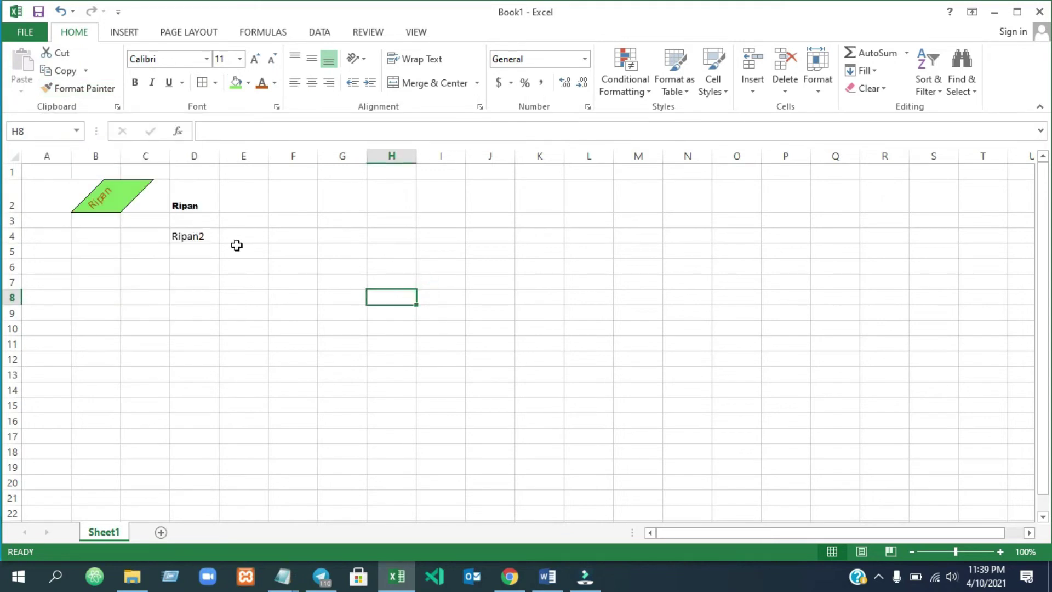
Copy the formatting of cell B2 onto cell D2 with Format Painter and compare the two cells
left_click(197, 195)
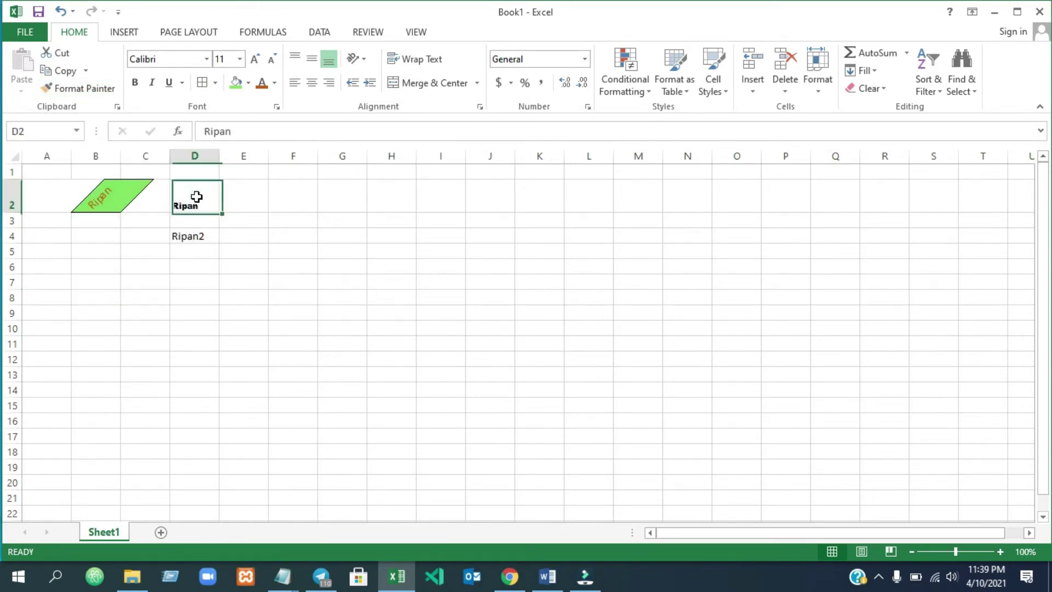
left_click(100, 191)
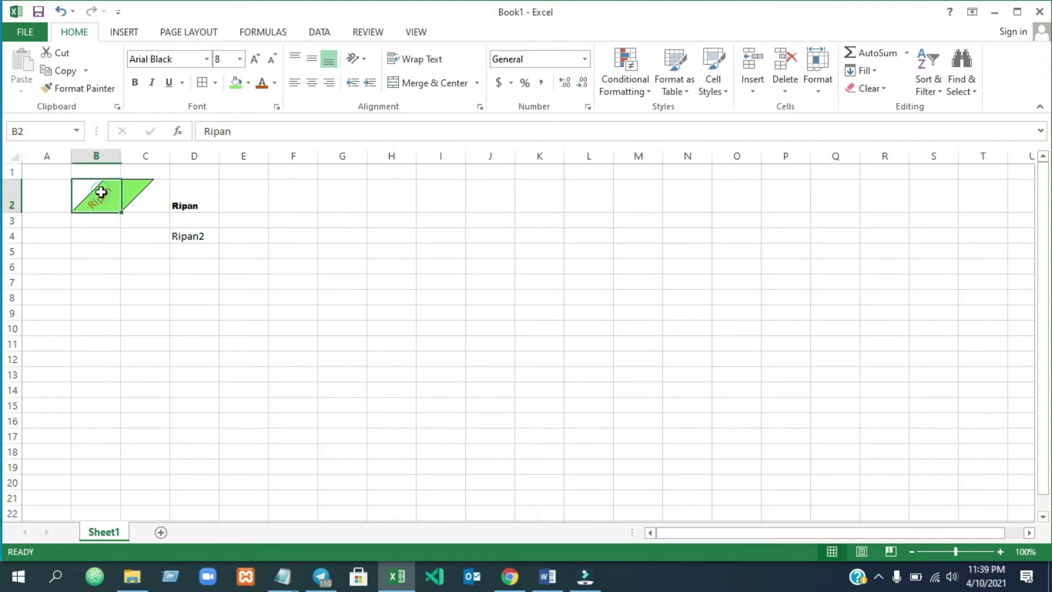
left_click(193, 194)
left_click(106, 193)
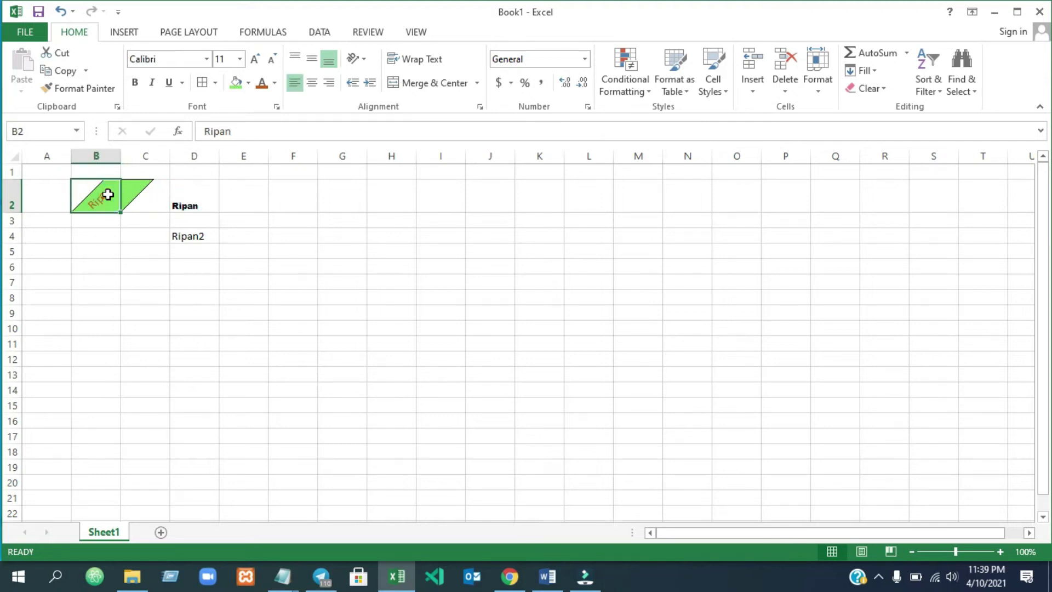
left_click(202, 202)
left_click(106, 194)
left_click(71, 89)
left_click(80, 87)
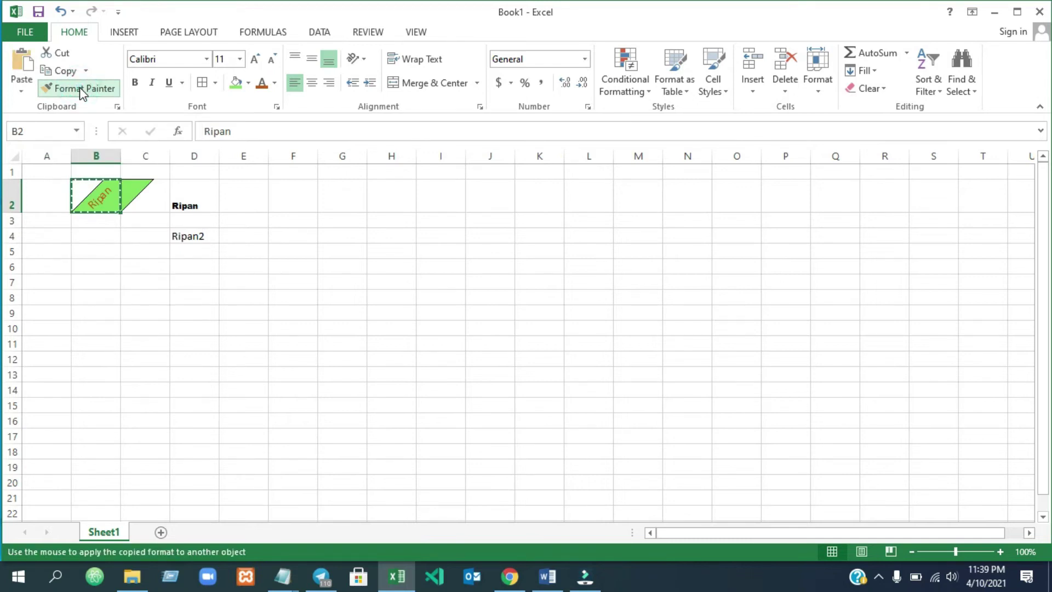
left_click(189, 196)
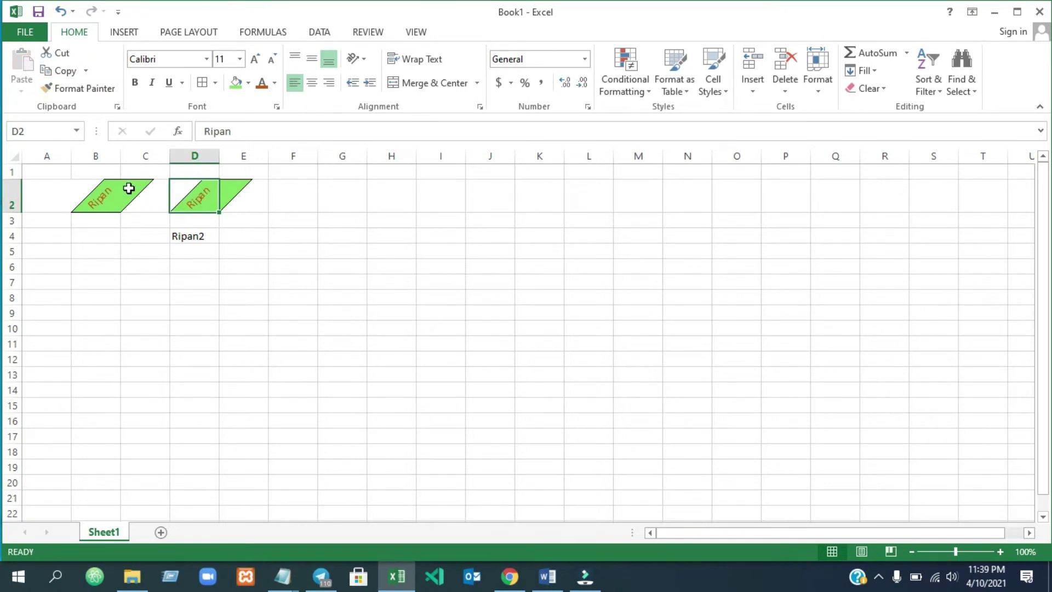
left_click(93, 199)
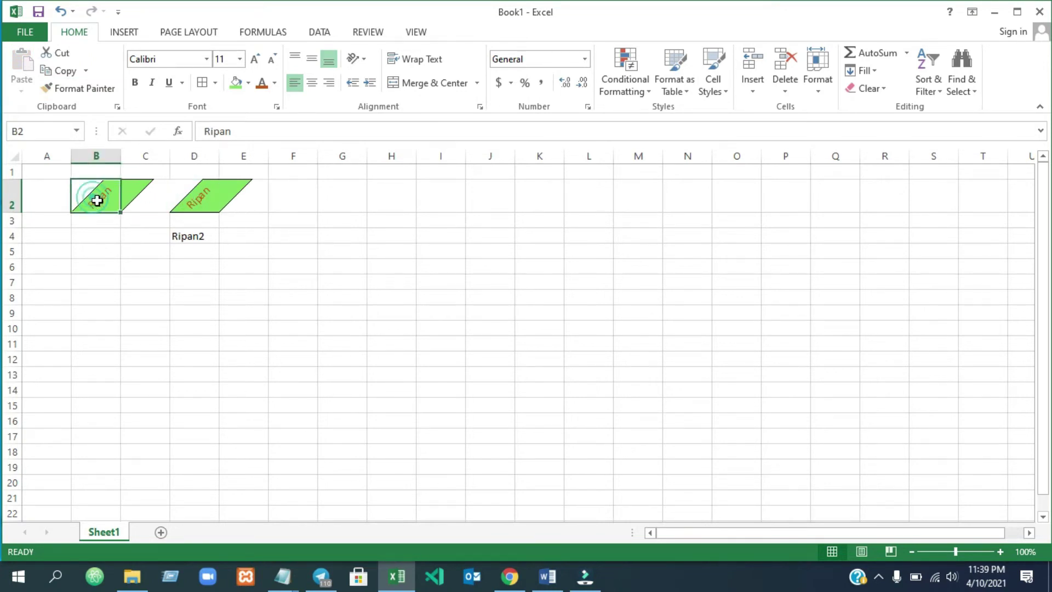
left_click(204, 203)
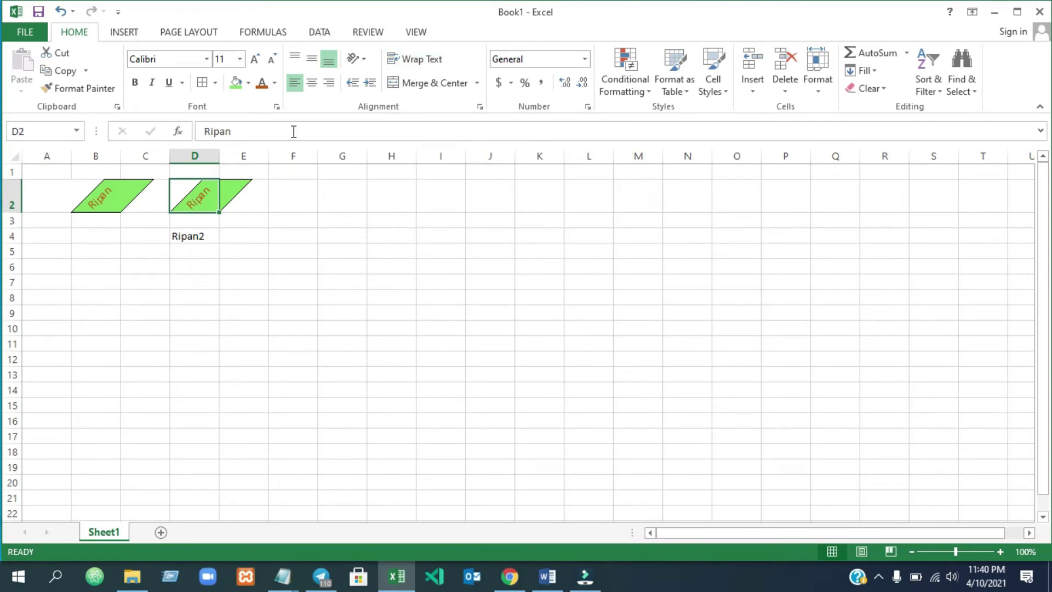
Delete the entire row 2 containing the two green formatted cells
left_click(12, 202)
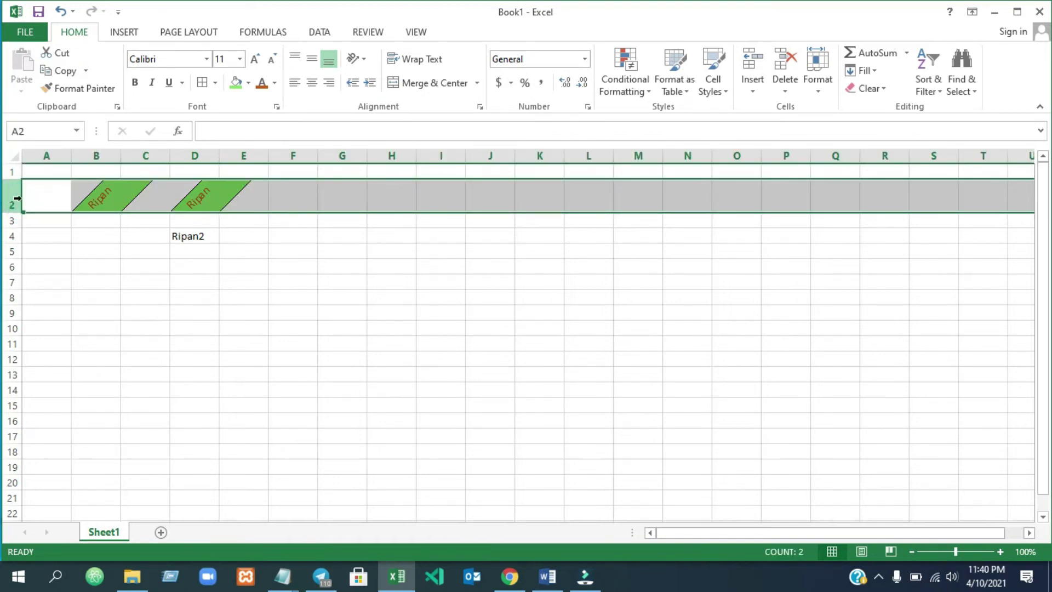
left_click(192, 266)
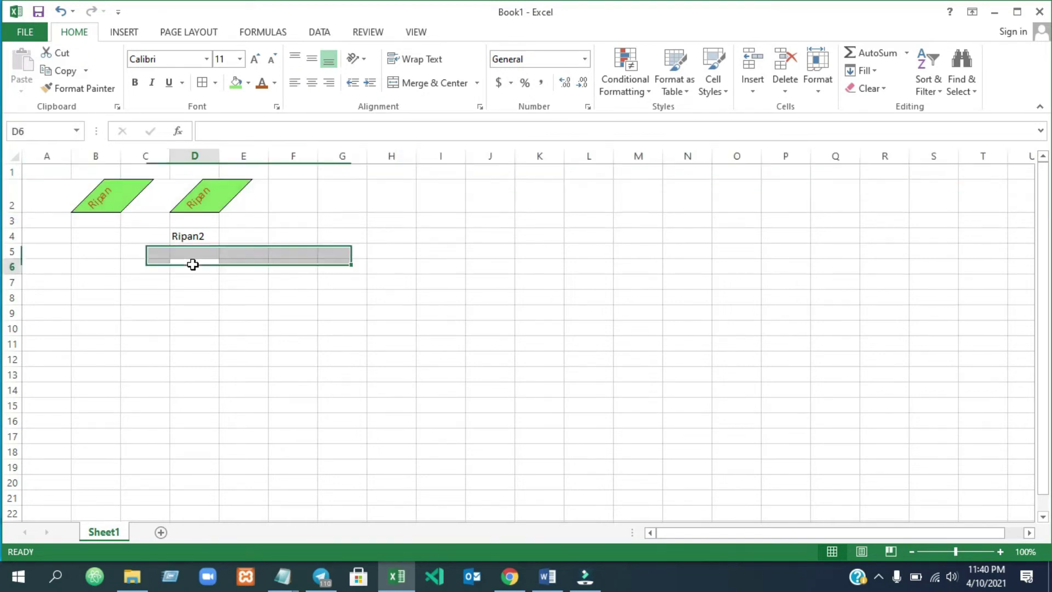
left_click(12, 193)
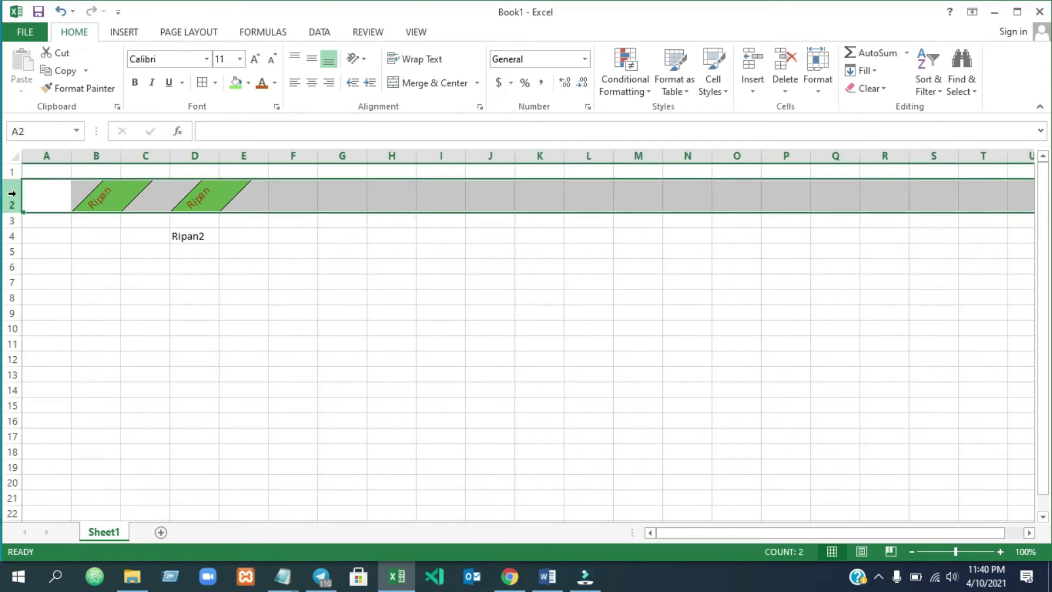
left_click(785, 60)
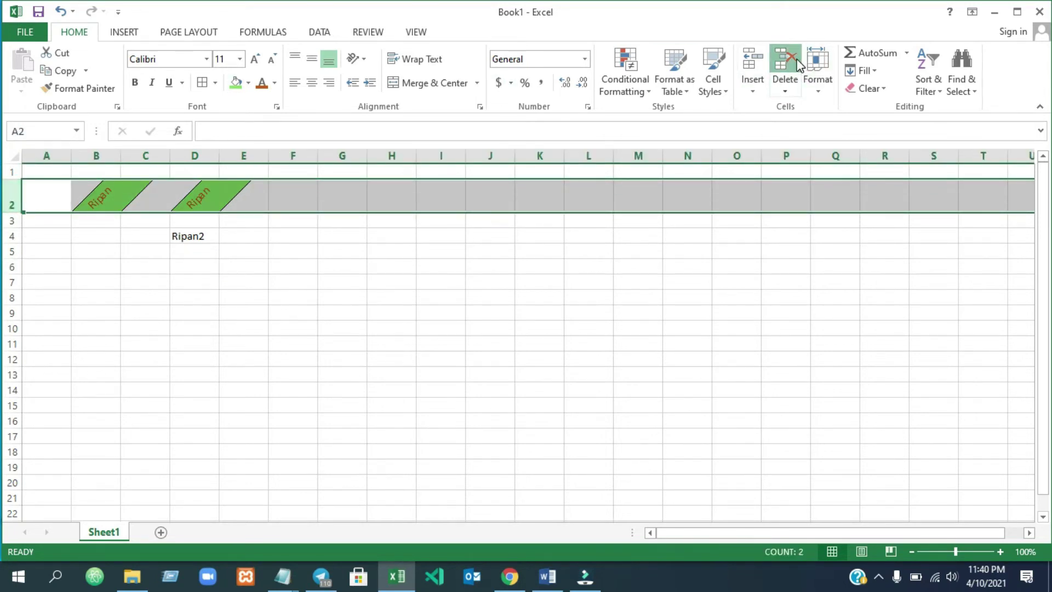
left_click(455, 293)
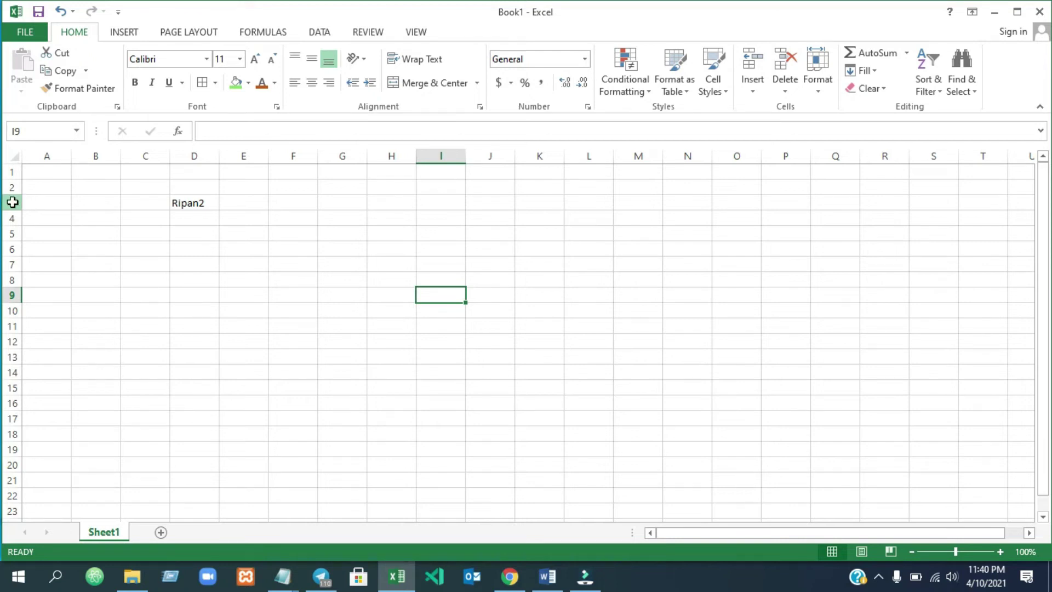
Delete the entire row 3 that holds the remaining text entry
left_click(13, 202)
left_click(785, 60)
left_click(186, 291)
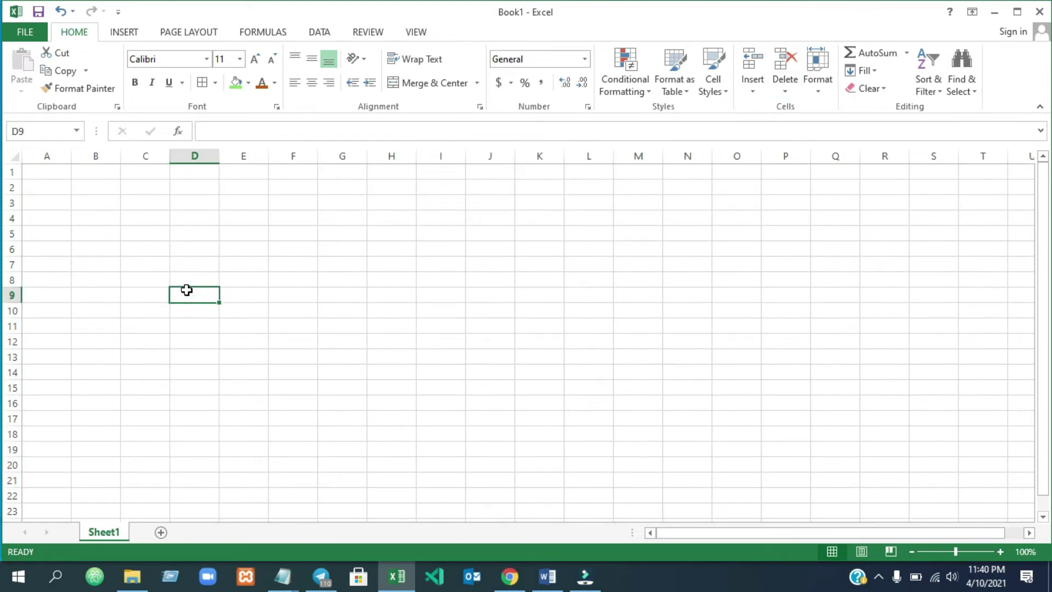
Enter the sentence "My Name Is" followed by the person's first name in cell B2
left_click(104, 186)
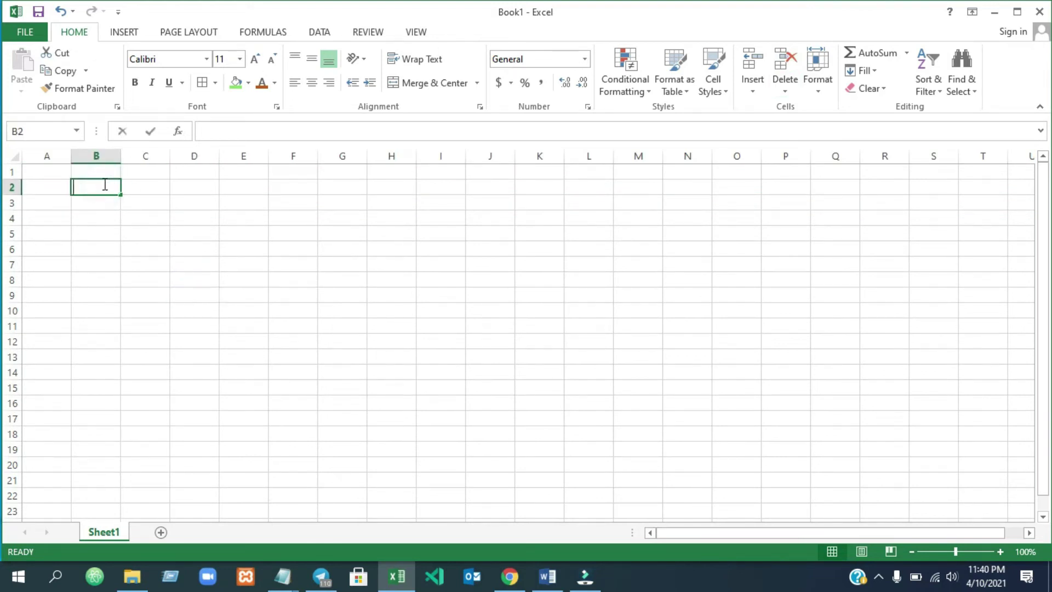
type("My Name I")
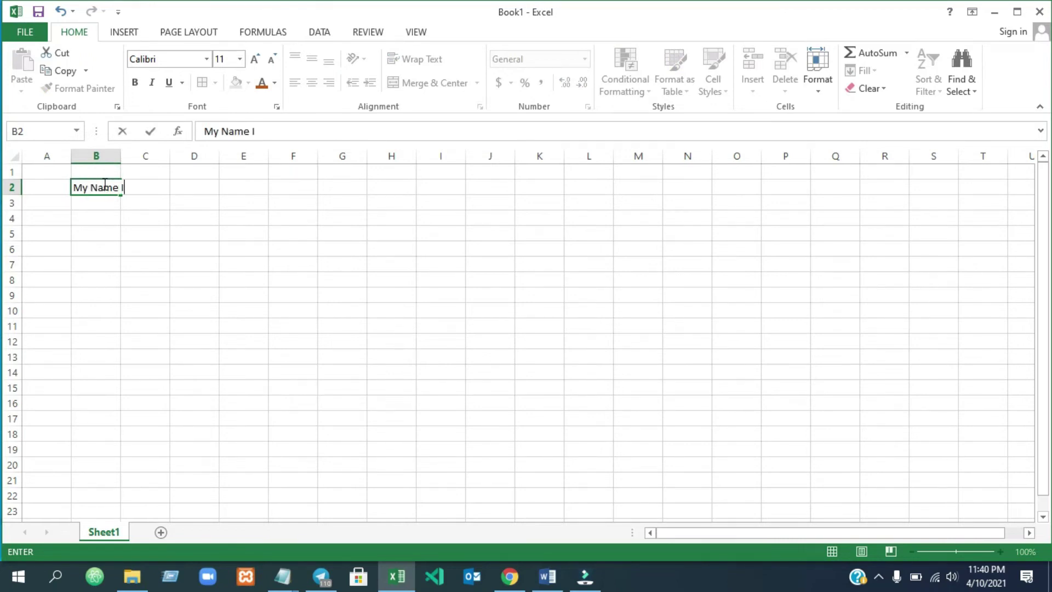
type("s Ripan")
left_click(145, 263)
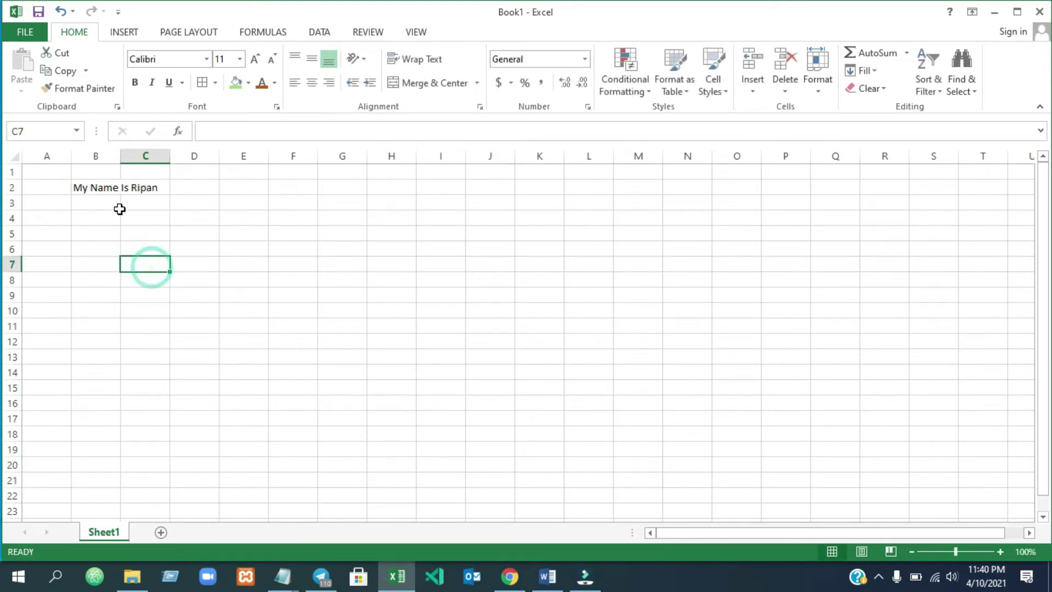
Check cells B2 and C2 against the formula bar to see which one holds the sentence
left_click(102, 188)
left_click_drag(101, 188, 133, 188)
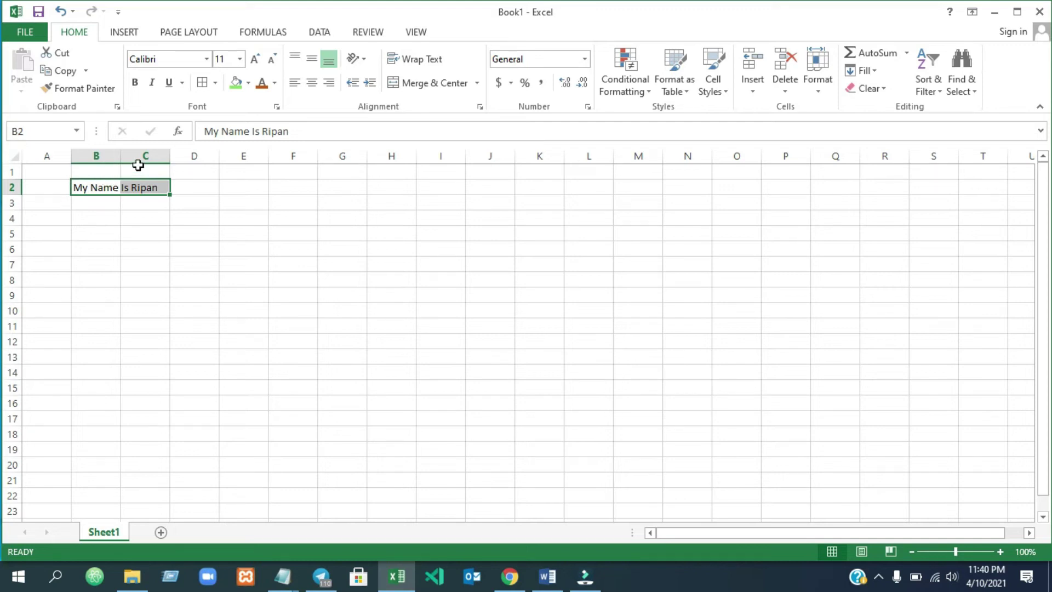
left_click_drag(104, 187, 138, 186)
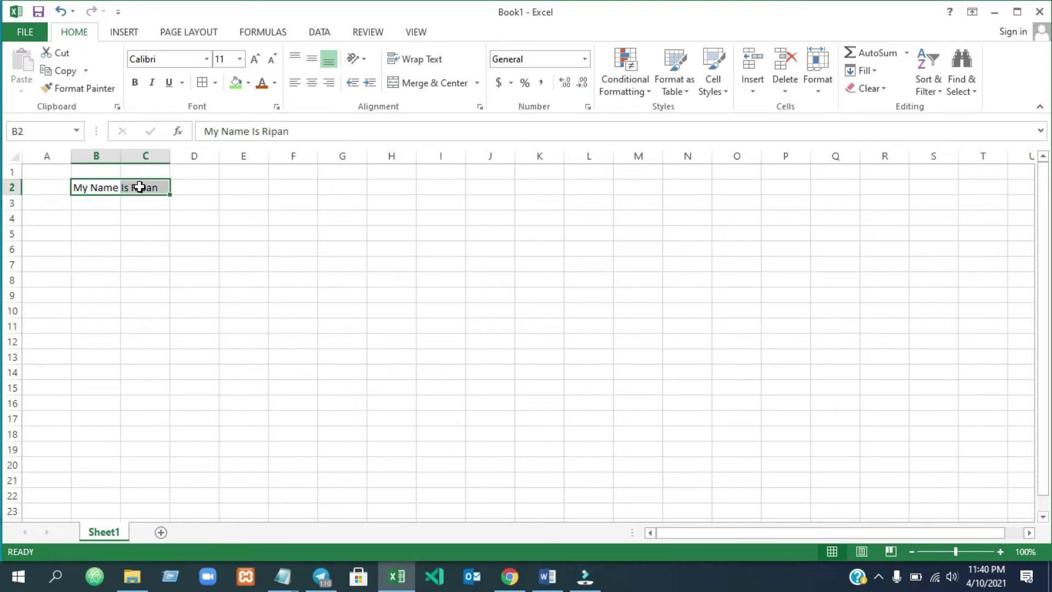
left_click(108, 187)
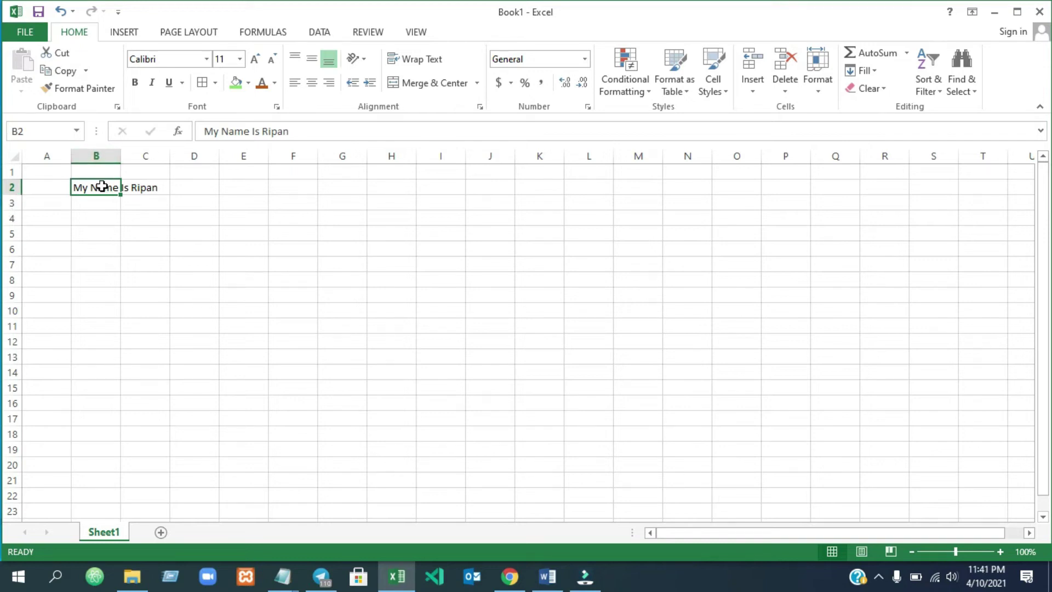
left_click(156, 187)
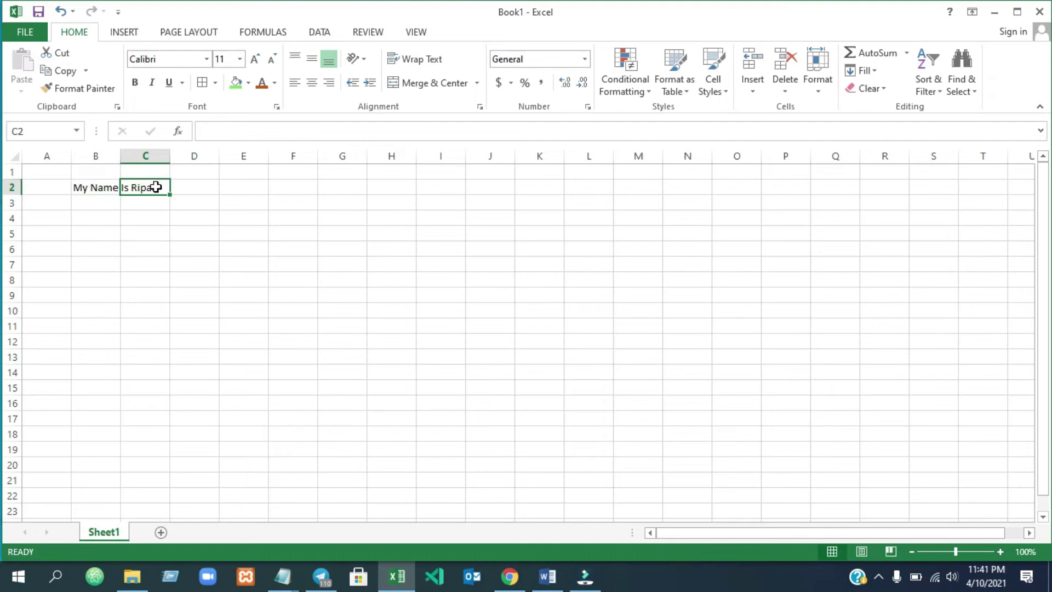
left_click(110, 188)
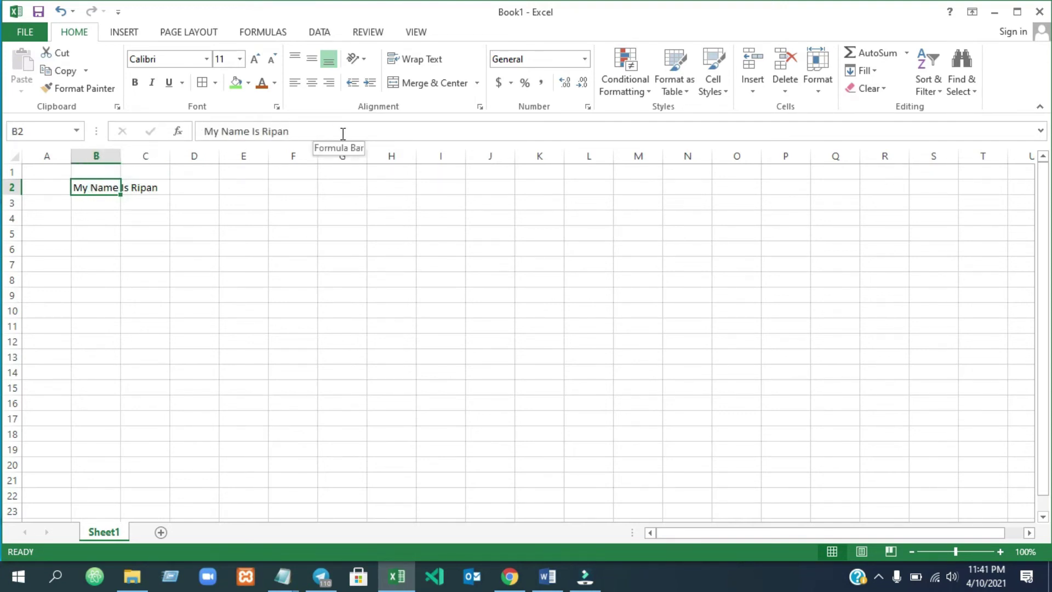
left_click(155, 188)
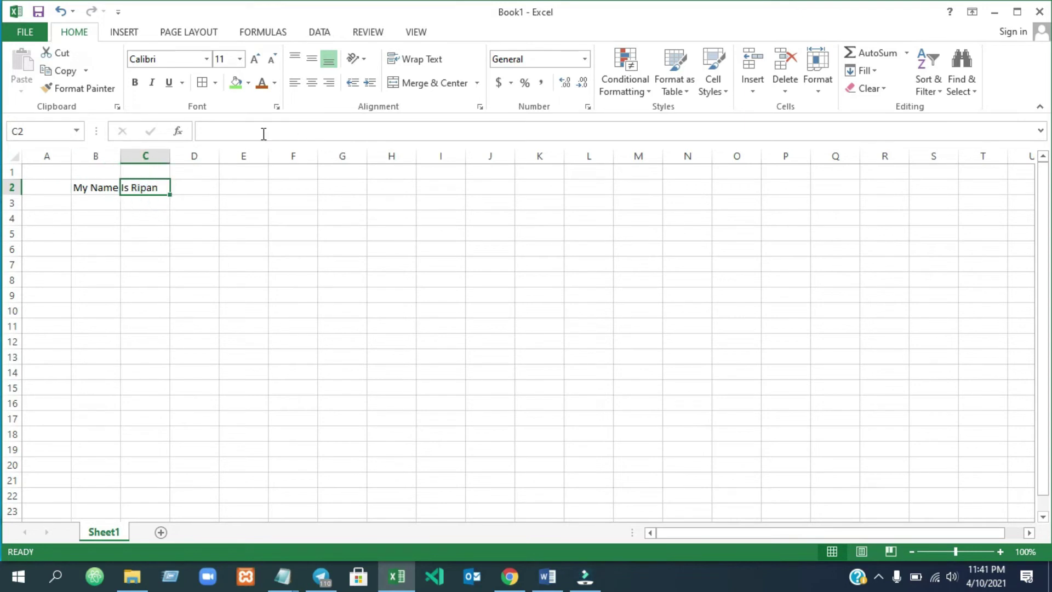
Apply Wrap Text to the sentence in cell B2 and remove the wrapping again
left_click(108, 188)
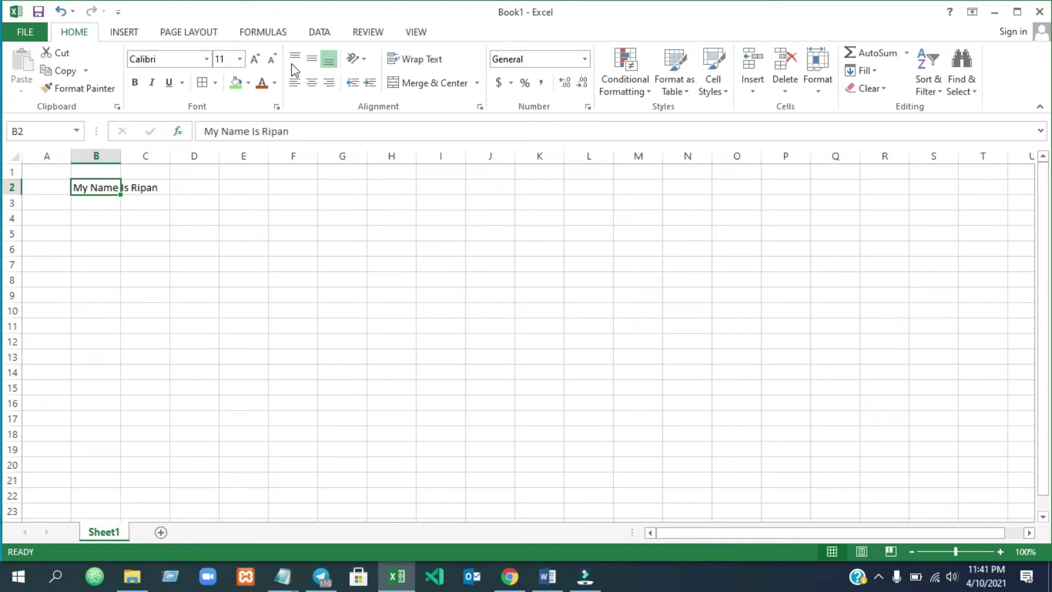
left_click(423, 60)
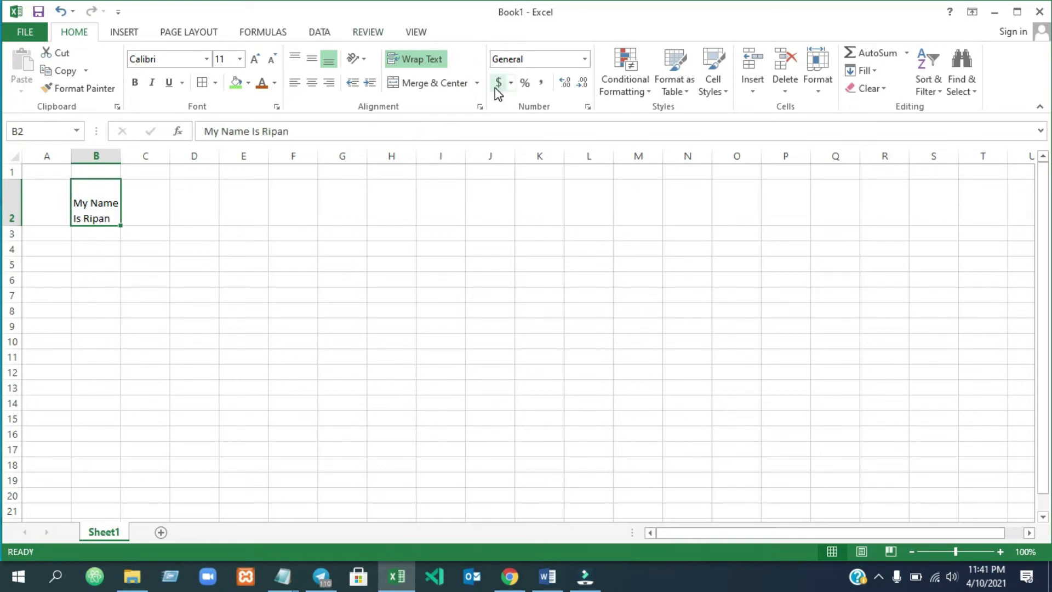
left_click(421, 60)
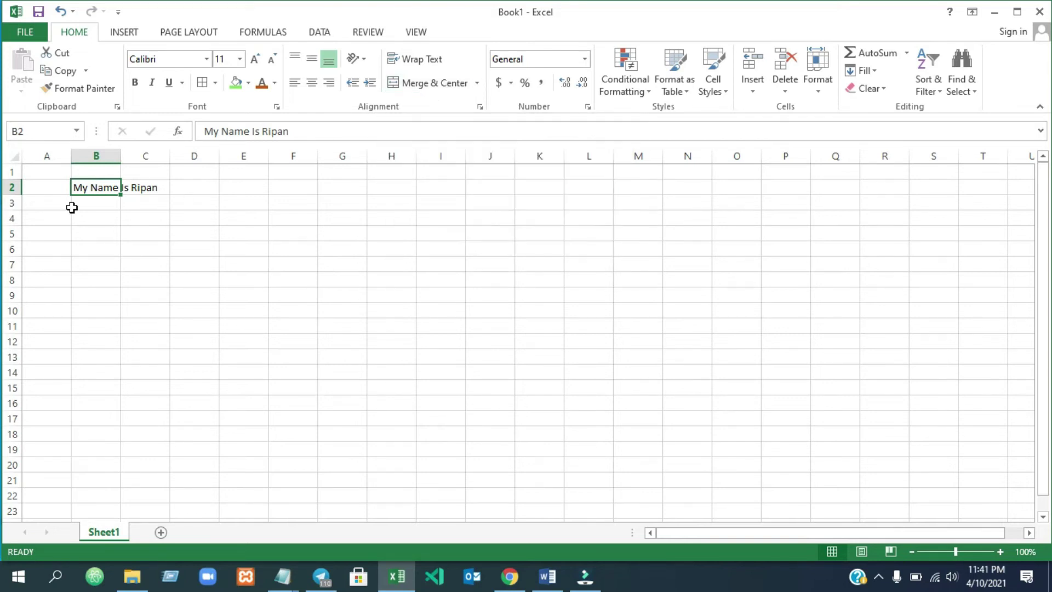
Merge and center cells B2 and C2 and check the merged cell
left_click(156, 190)
left_click_drag(96, 187, 141, 187)
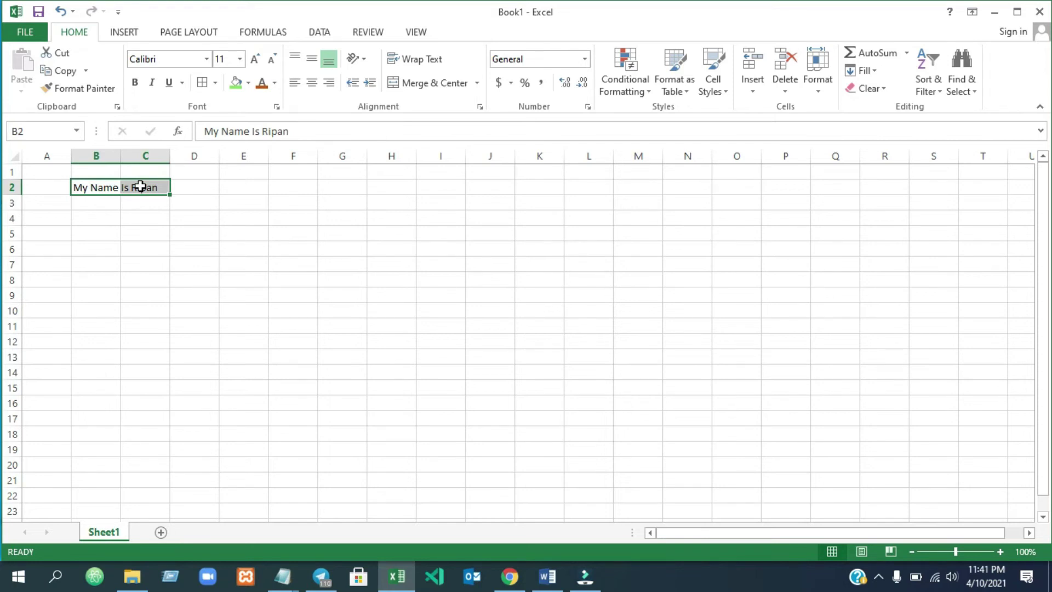
left_click(433, 86)
left_click(143, 236)
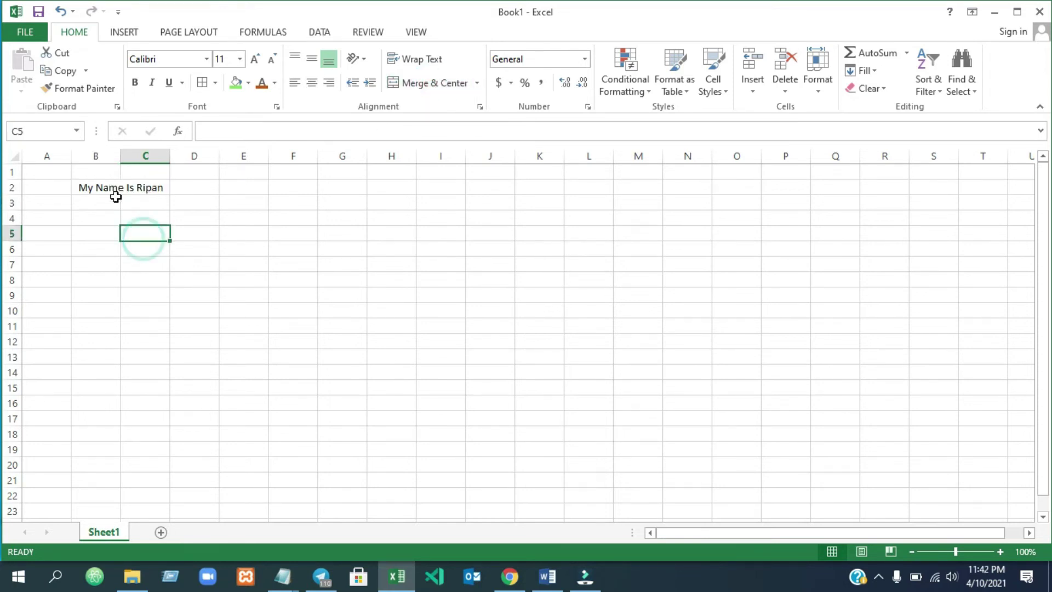
left_click(92, 185)
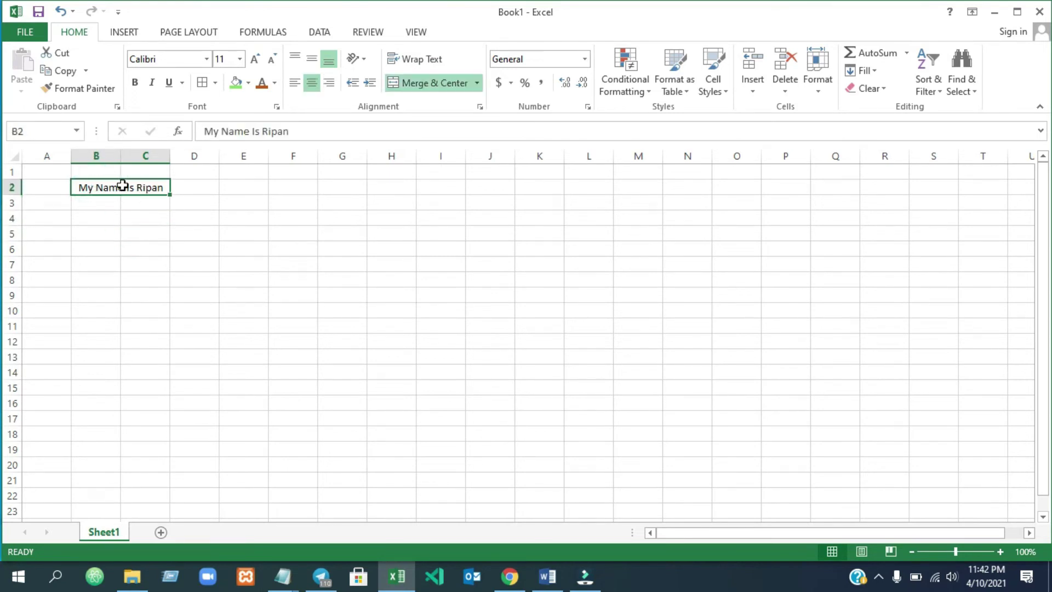
left_click(286, 268)
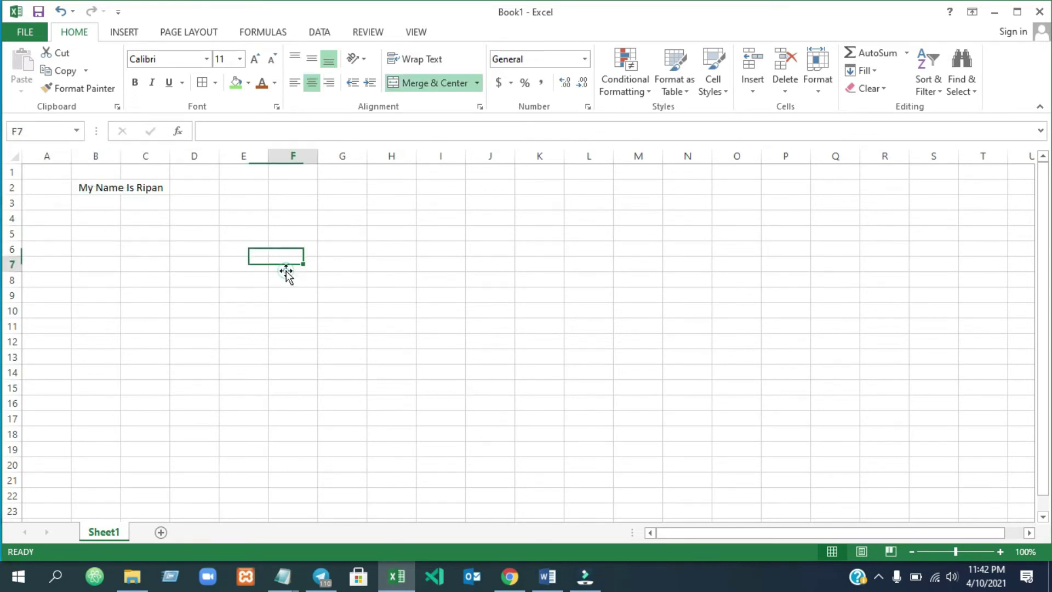
Unmerge the merged cell B2:C2 back into separate cells
left_click(119, 192)
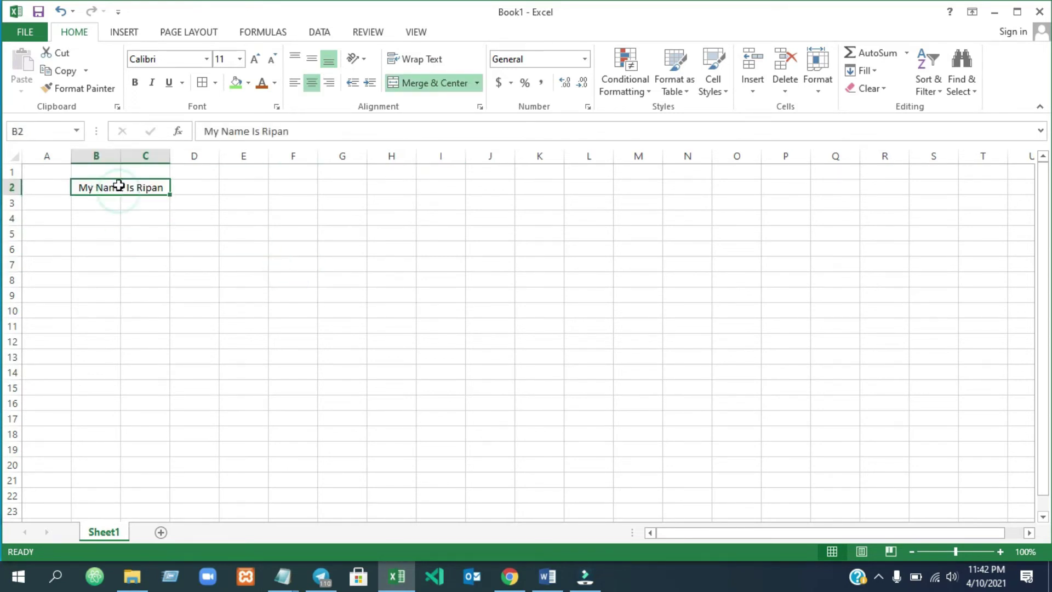
left_click(436, 84)
left_click(159, 294)
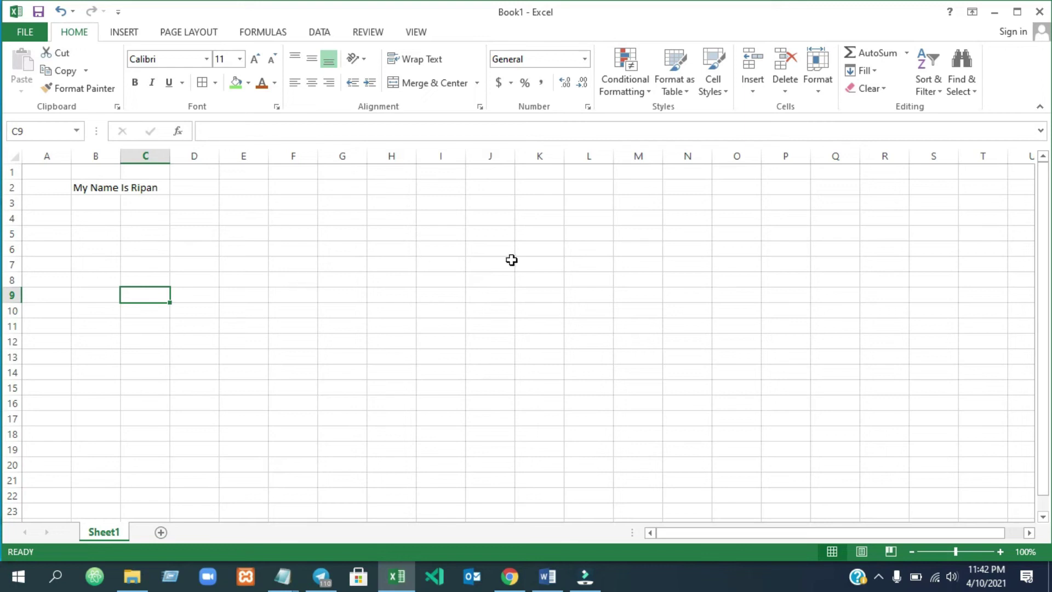
Add two new worksheets to the workbook and return to Sheet1
left_click(160, 532)
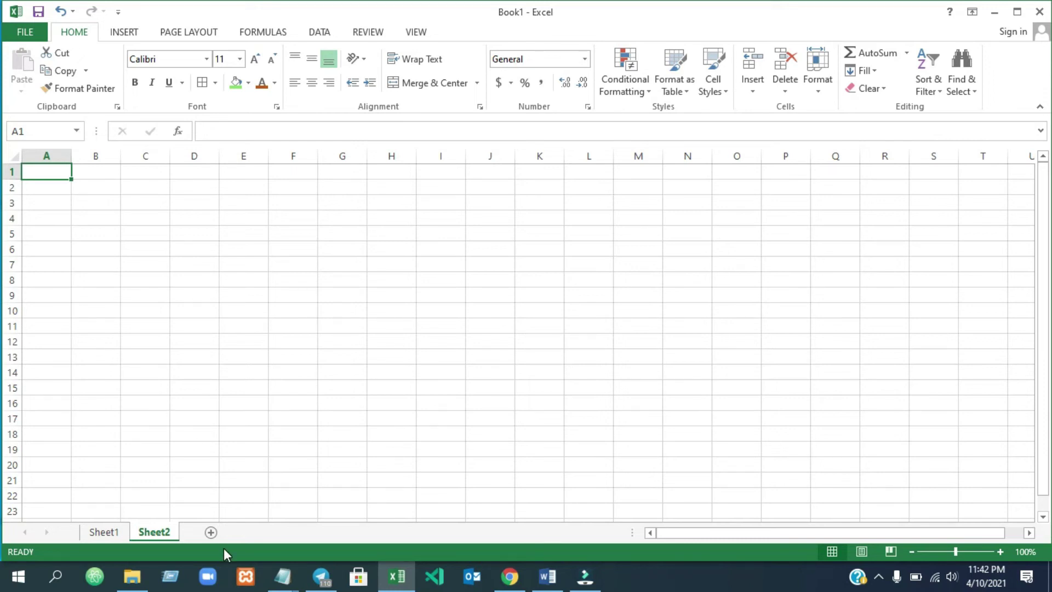
left_click(211, 532)
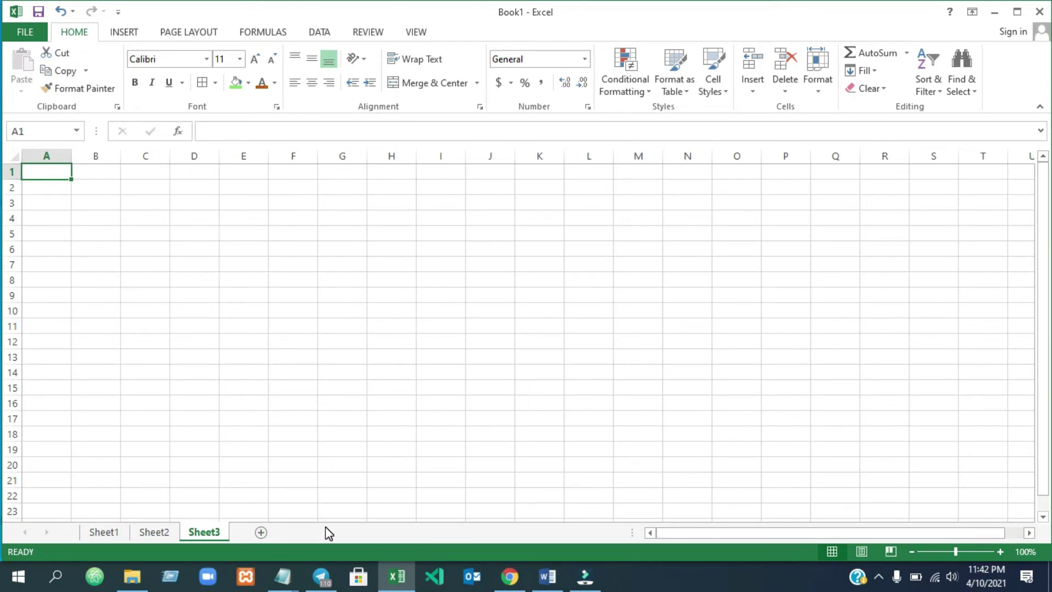
left_click(114, 531)
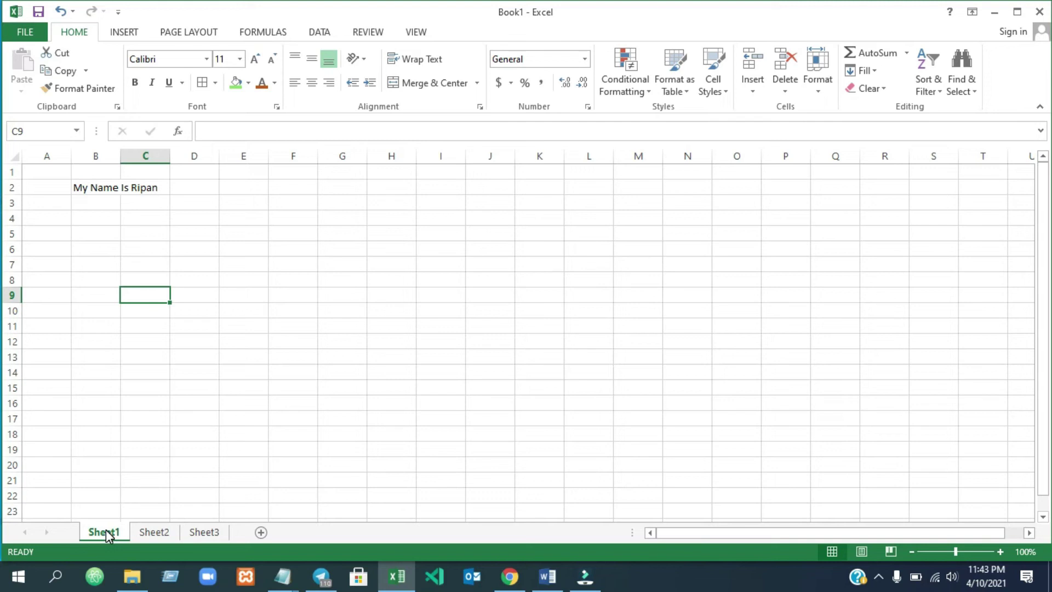
Rename the worksheet Sheet1 as BASIC
right_click(106, 530)
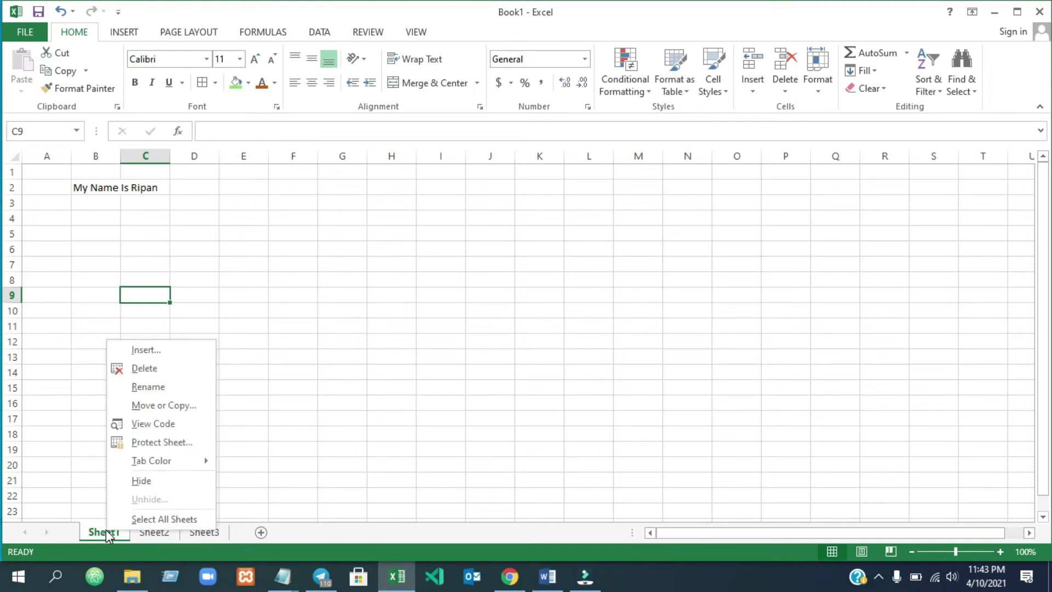
left_click(148, 386)
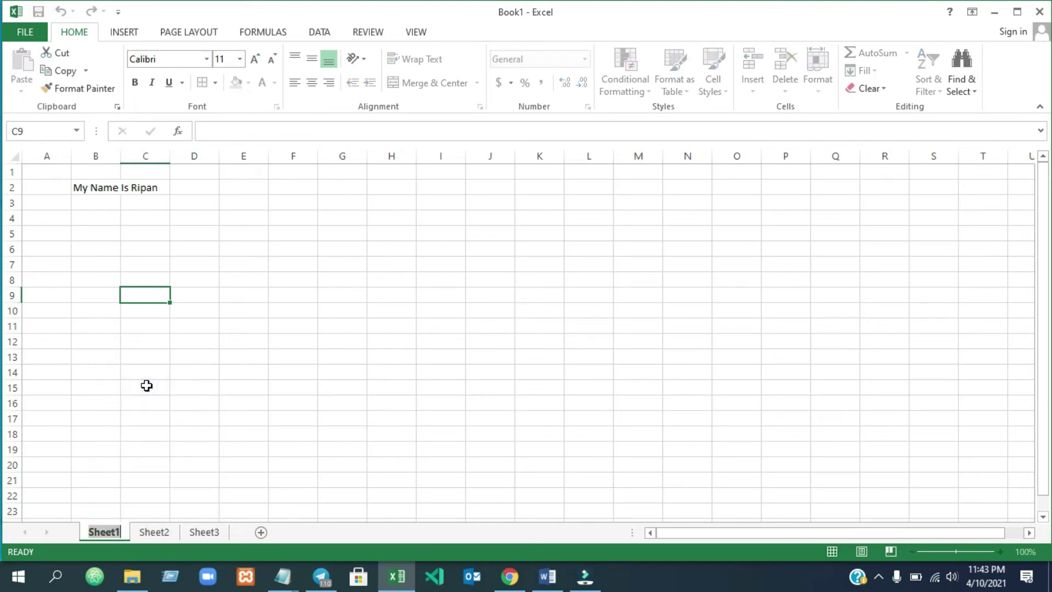
type("B")
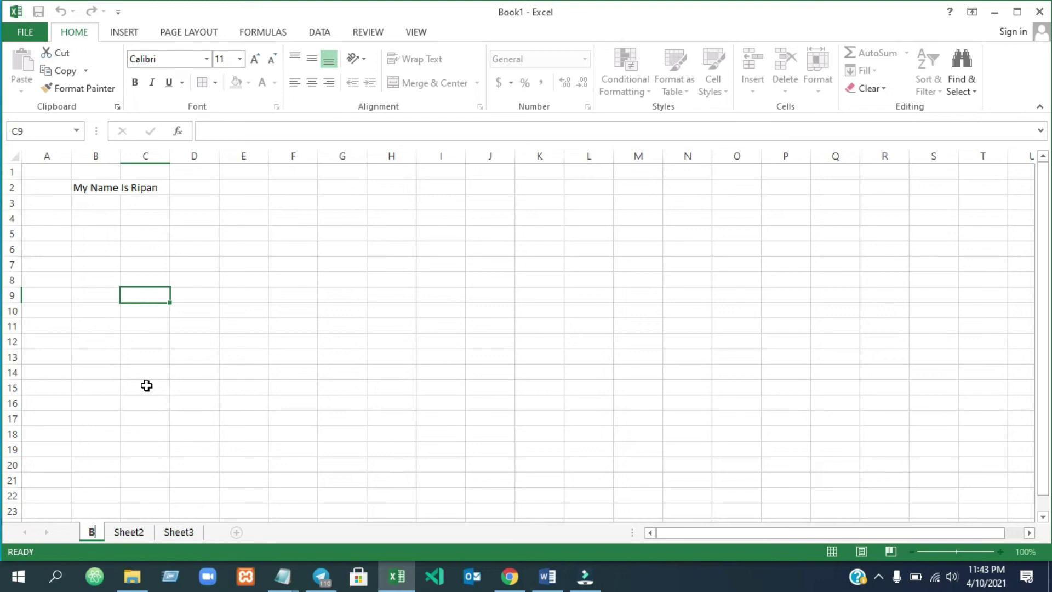
type("ASIC")
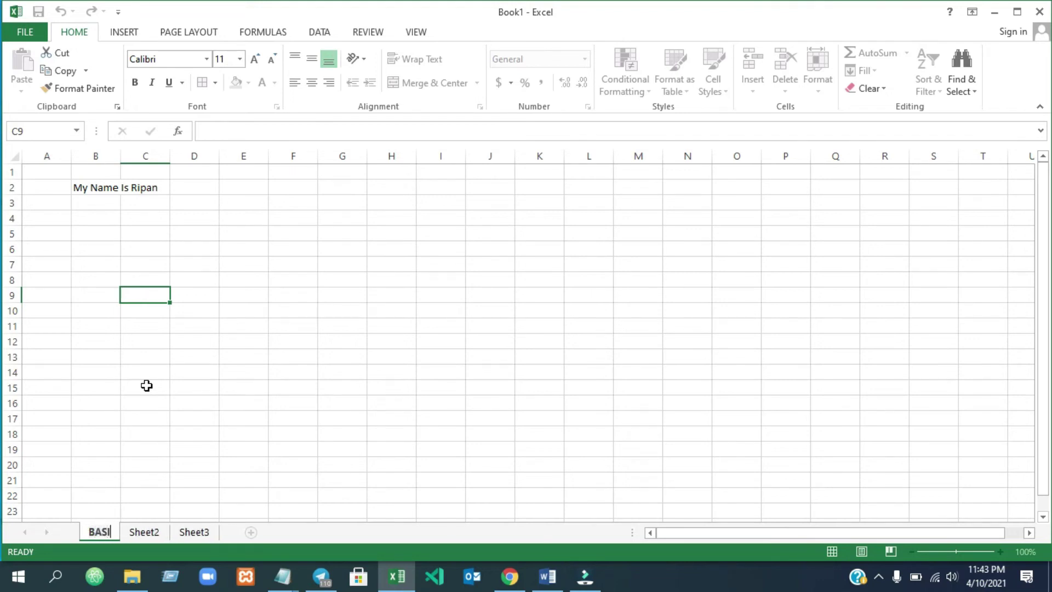
left_click(232, 446)
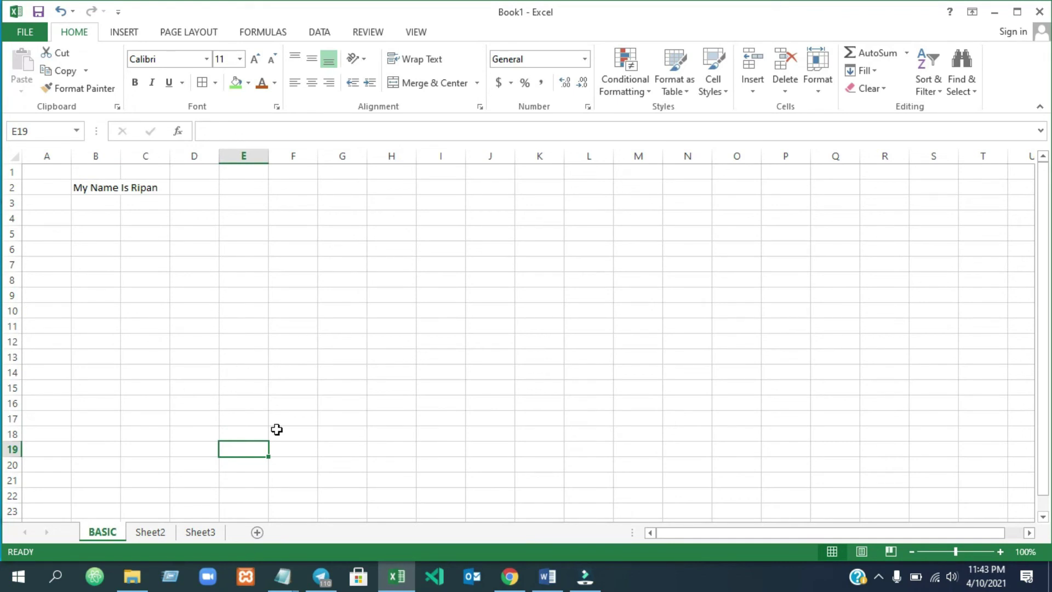
left_click_drag(712, 532, 460, 486)
left_click_drag(750, 533, 905, 535)
left_click_drag(670, 533, 647, 533)
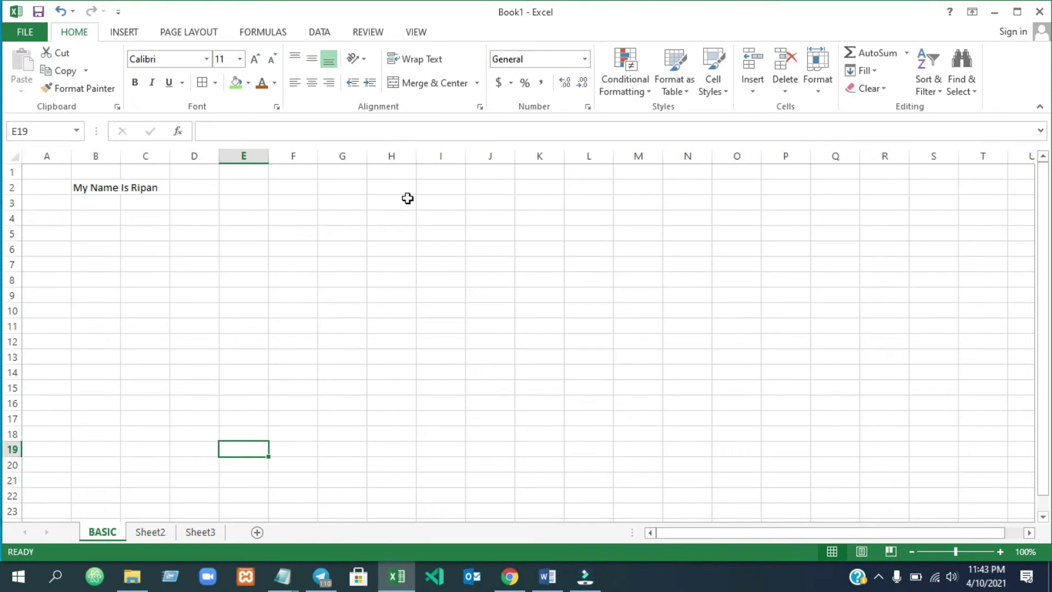